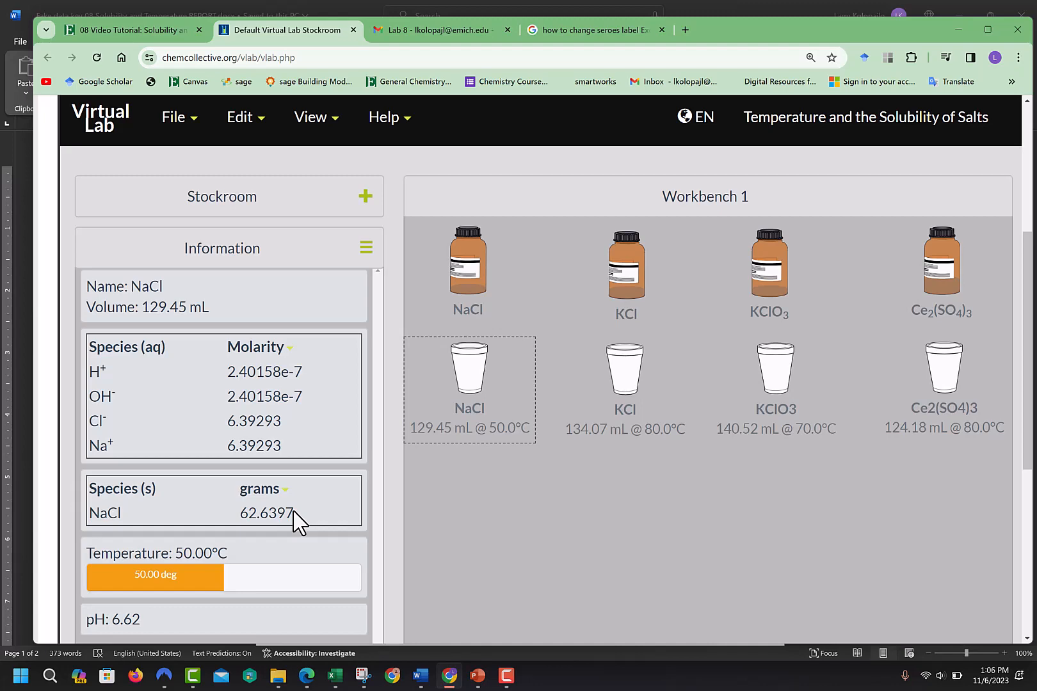
- Switch to the Word lab report and copy the entire Data Table
mouse_move(420, 676)
click(748, 638)
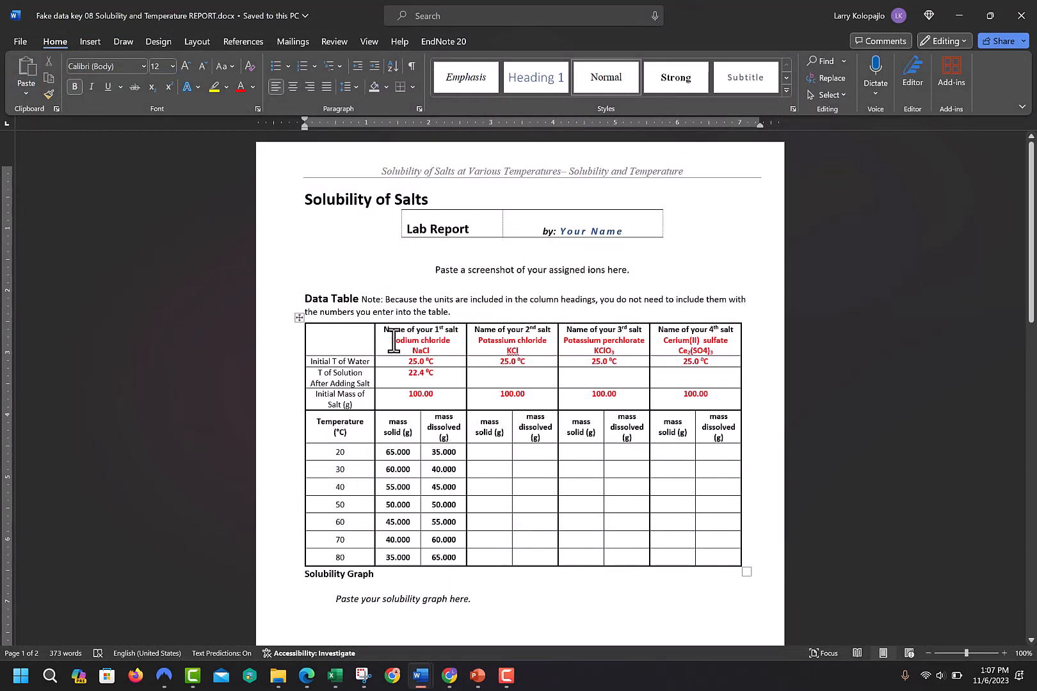
drag(383, 334, 411, 356)
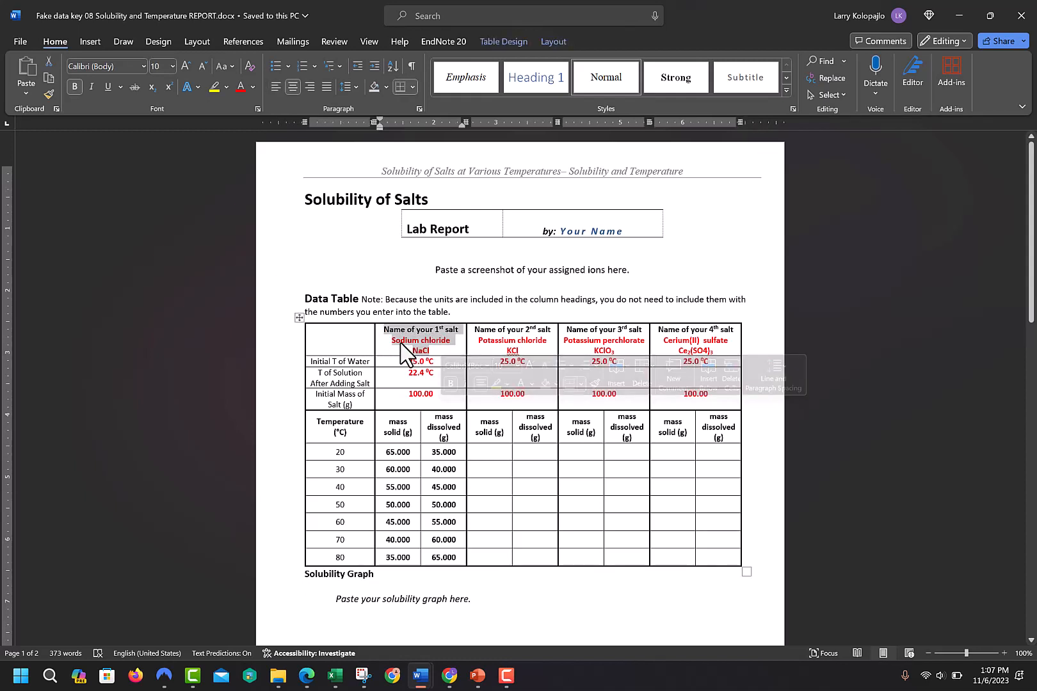
click(400, 341)
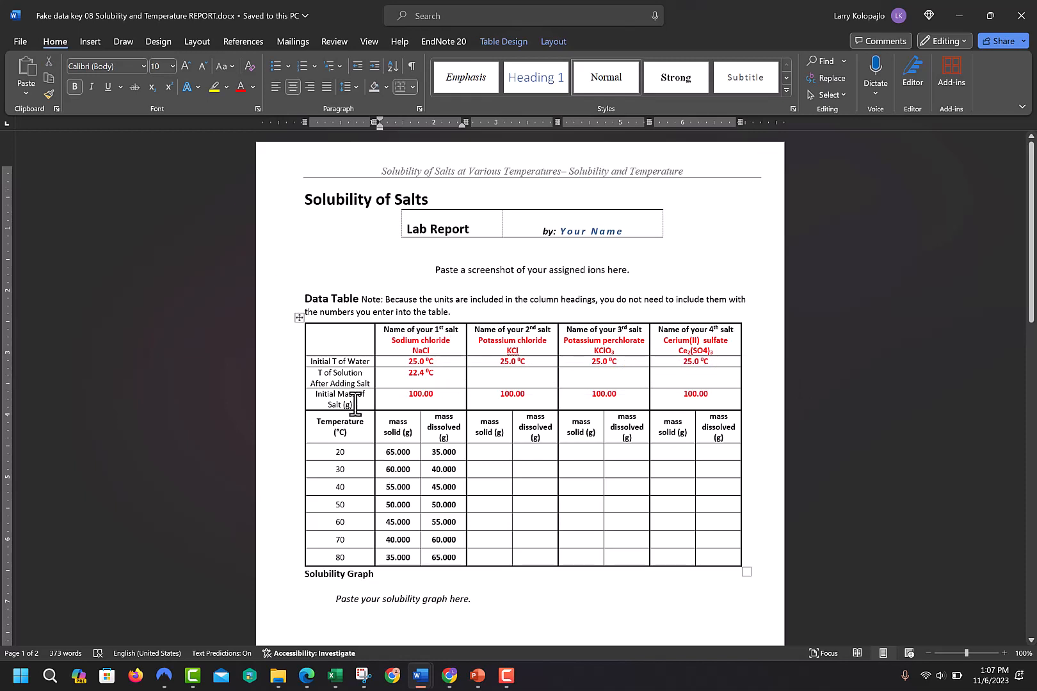
click(300, 318)
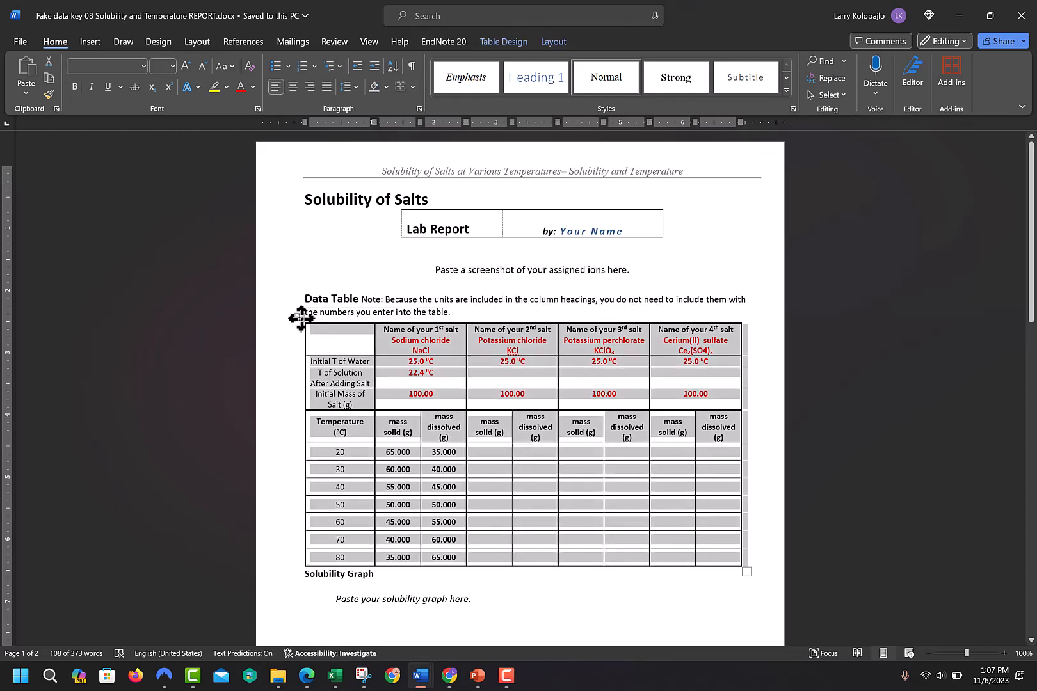
right_click(301, 318)
click(330, 387)
- Switch to the blank Excel workbook Book3 and paste the copied table starting at cell B3
mouse_move(350, 669)
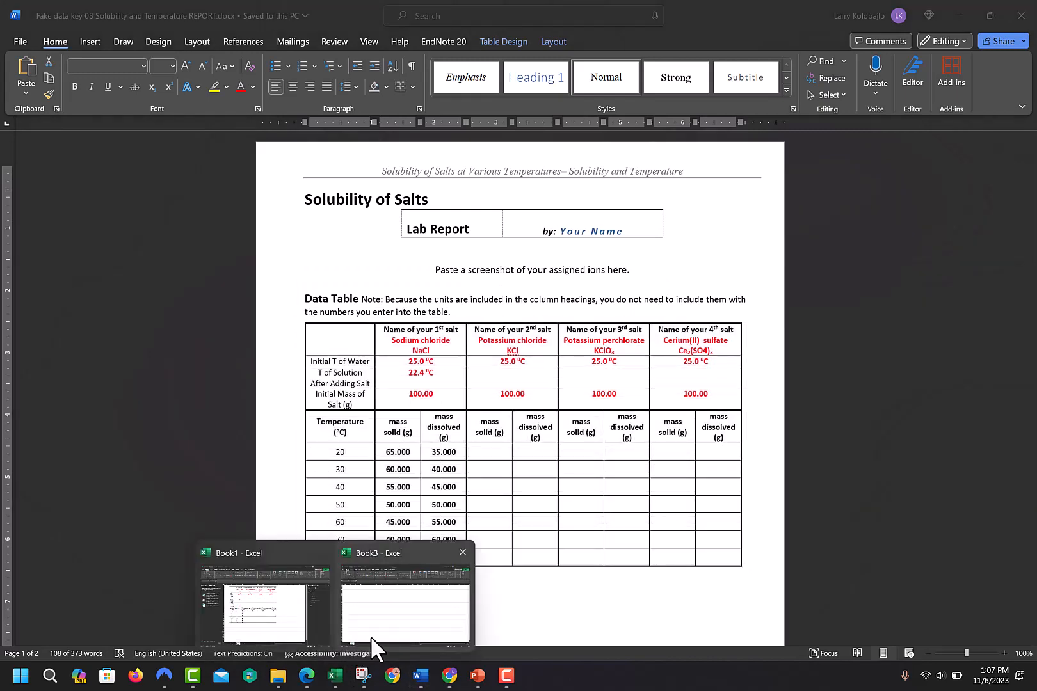
click(370, 636)
click(95, 199)
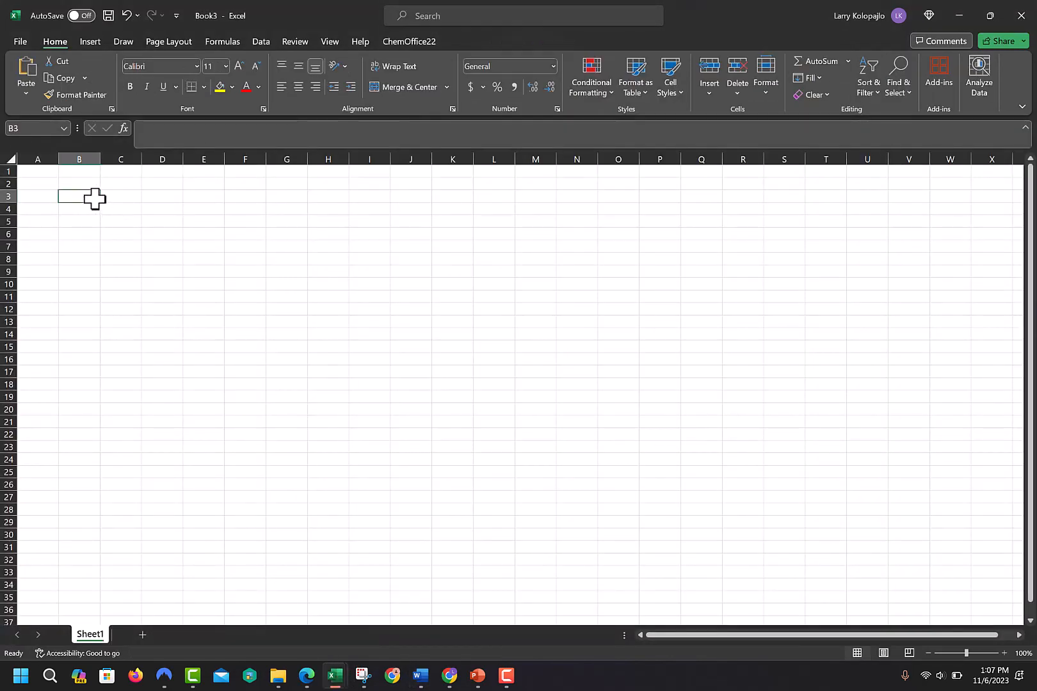
click(28, 63)
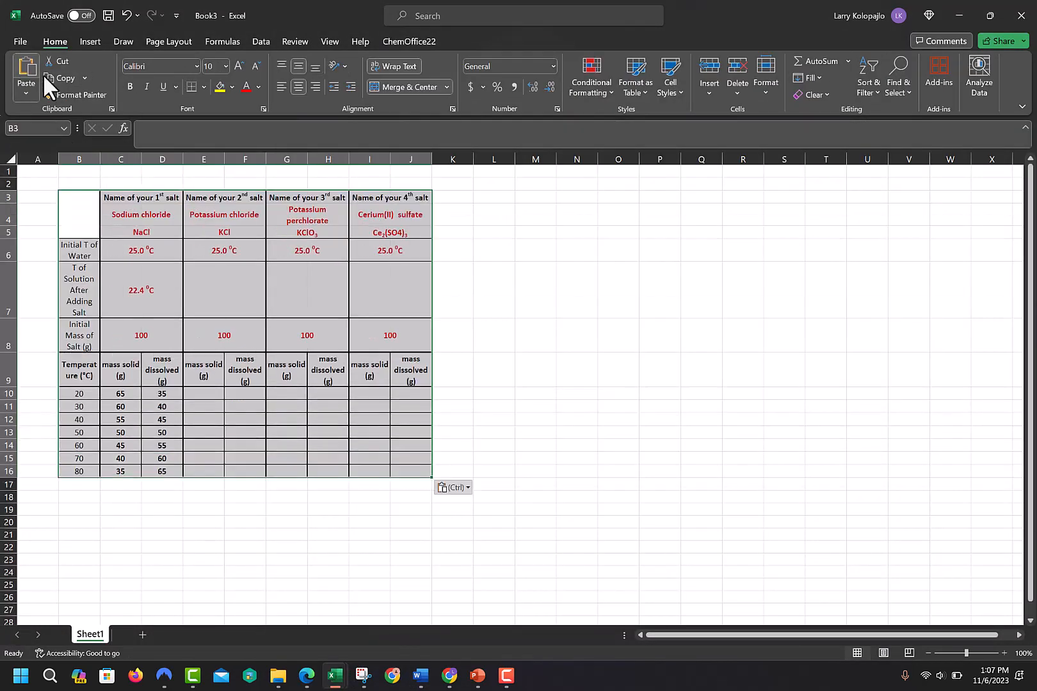
click(435, 288)
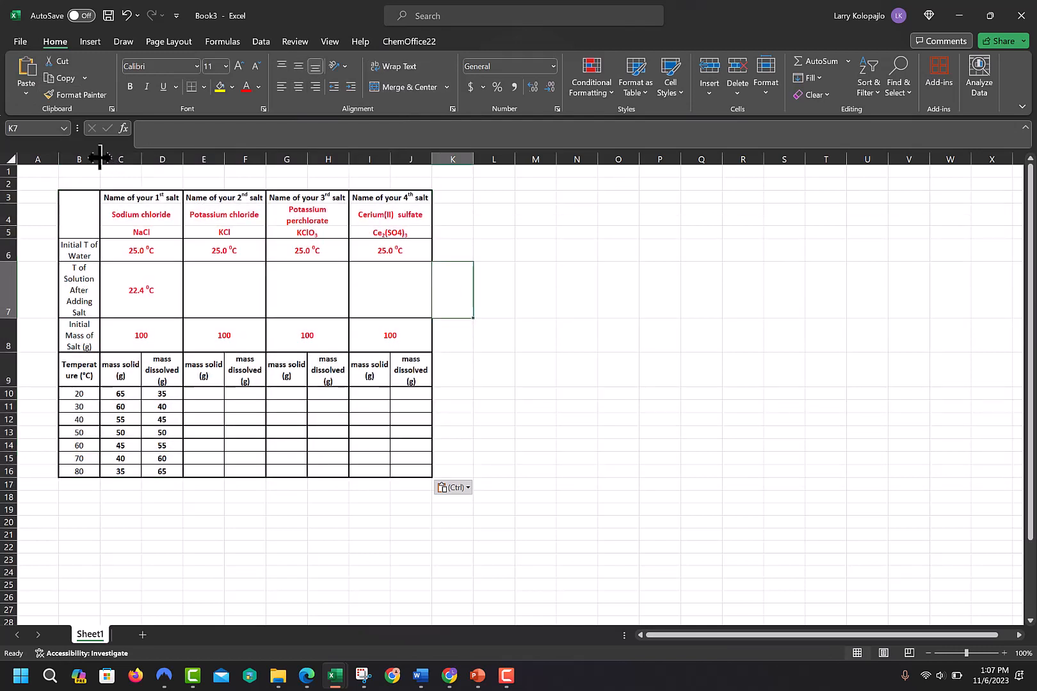
- Widen columns B and C and change the header in C9 to "mass NaCl solid (g)"
drag(100, 157, 207, 156)
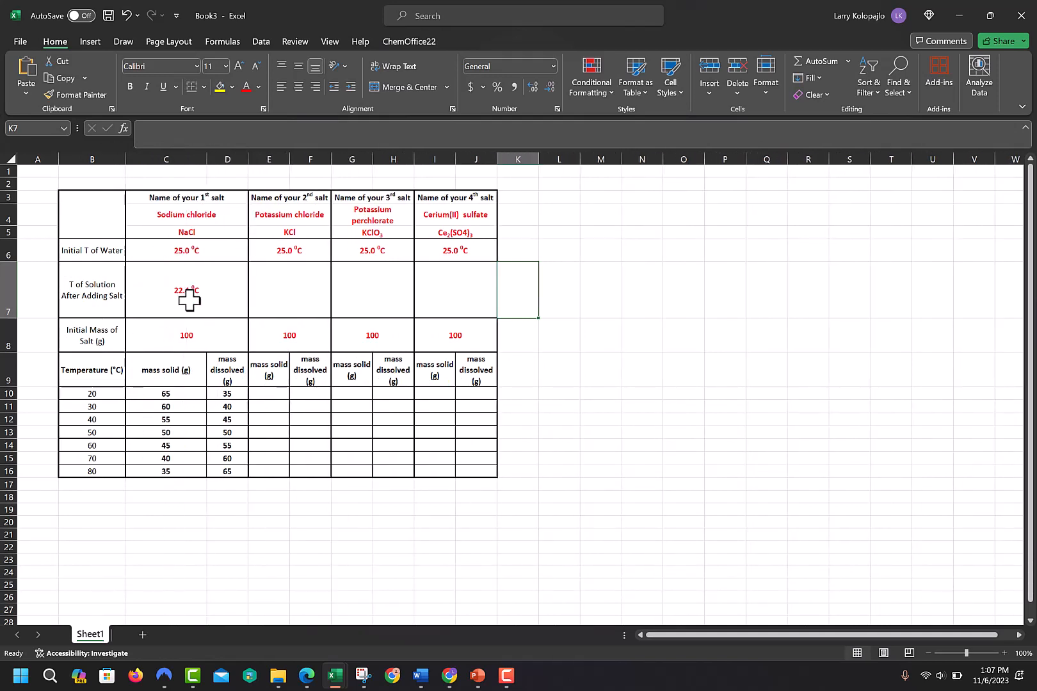
double_click(168, 372)
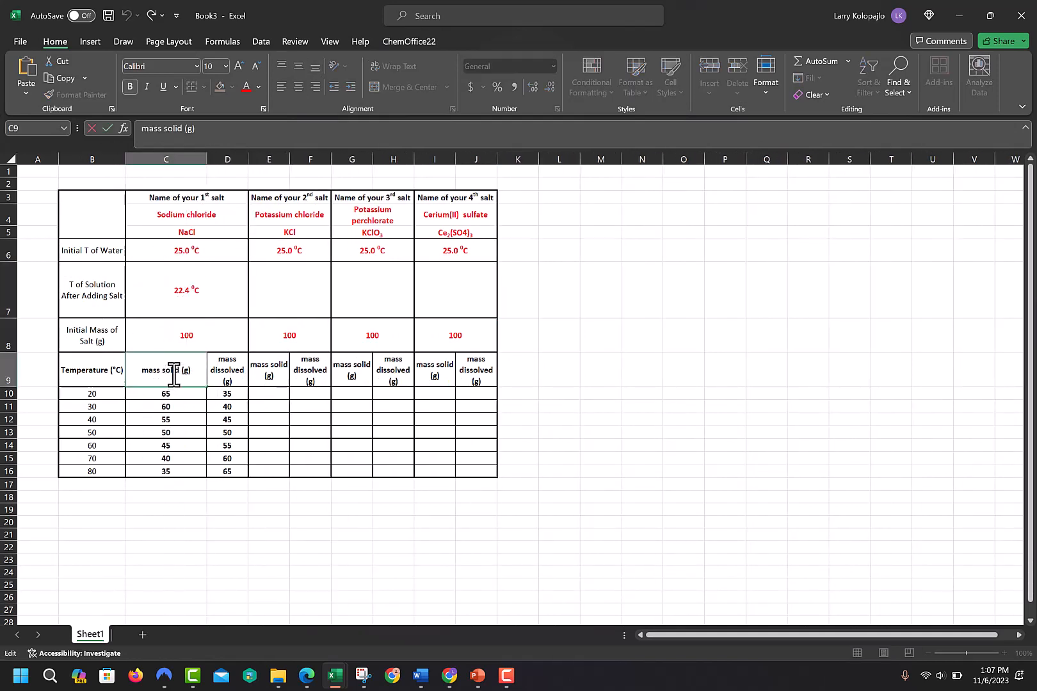
text(NaCl)
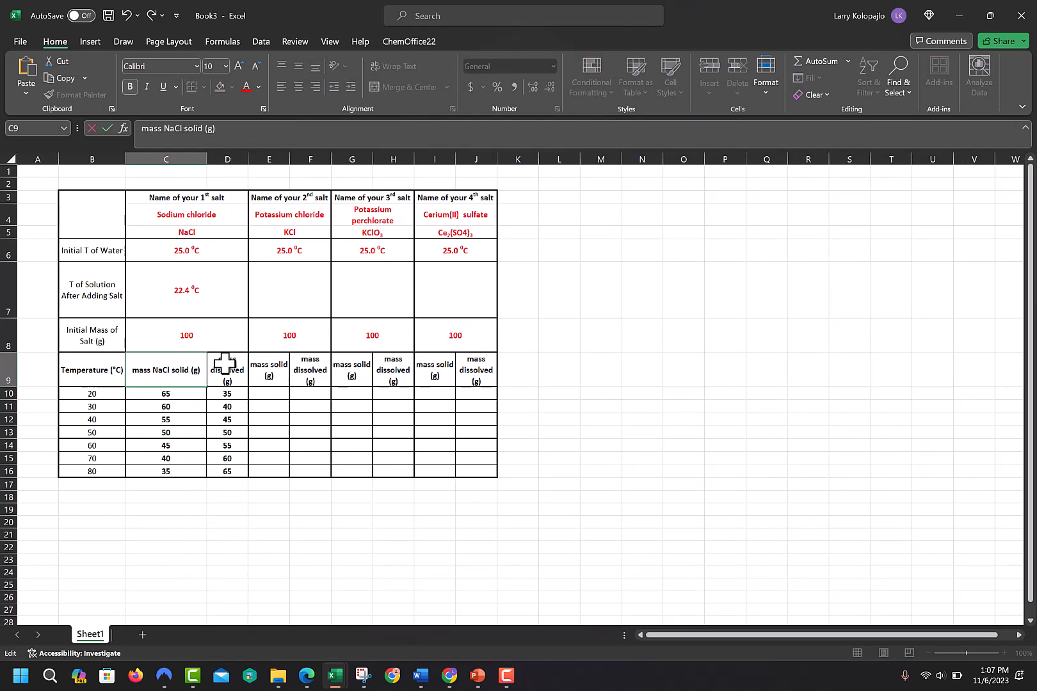
key(ctrl+Return)
- Widen column D and change the header in D9 to "mass NaCl dissolved (g)"
click(249, 151)
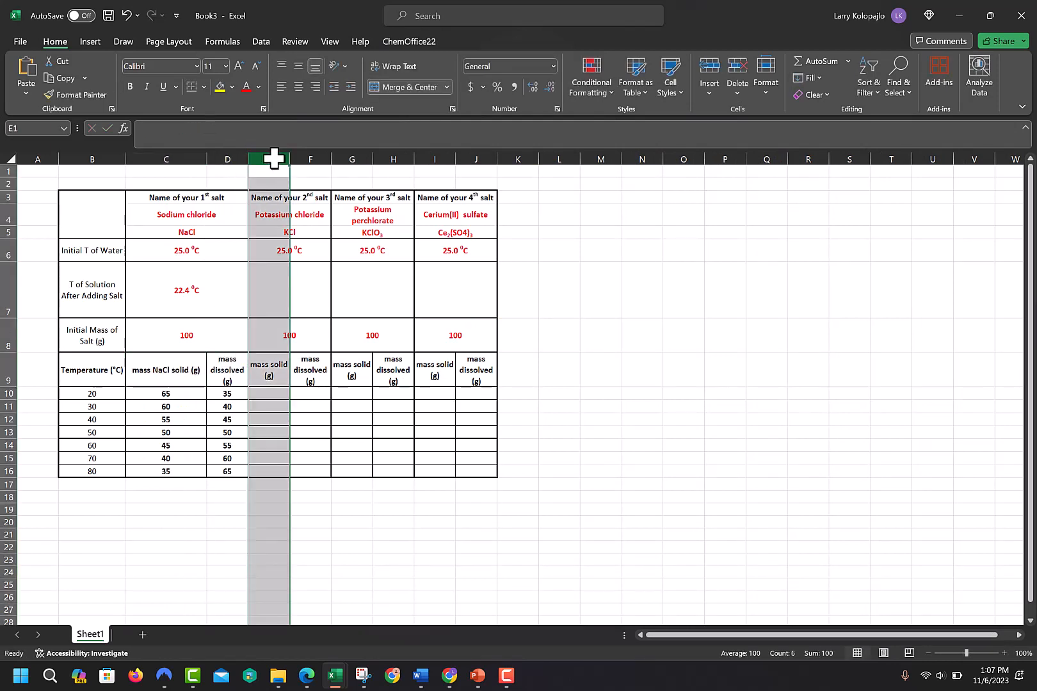
drag(250, 157, 293, 158)
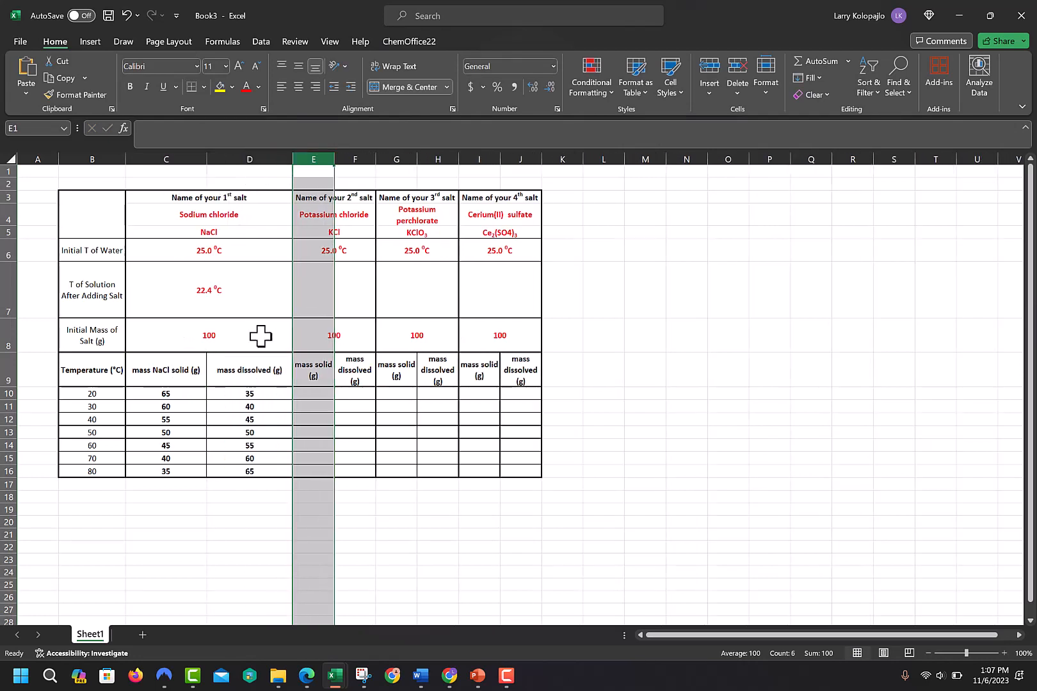
click(241, 366)
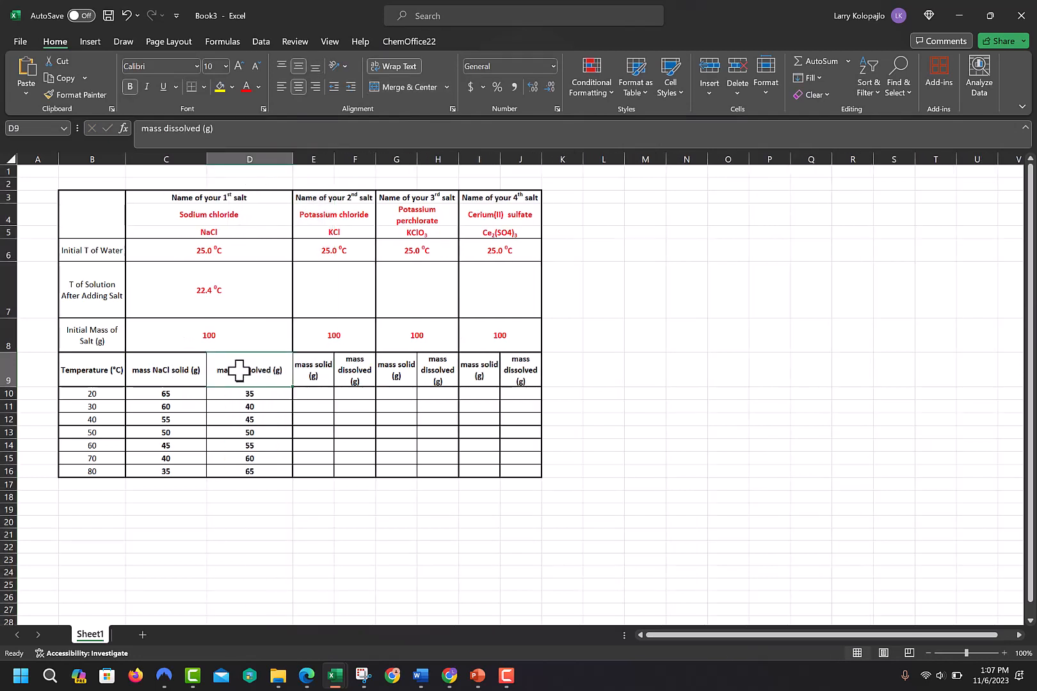
double_click(238, 370)
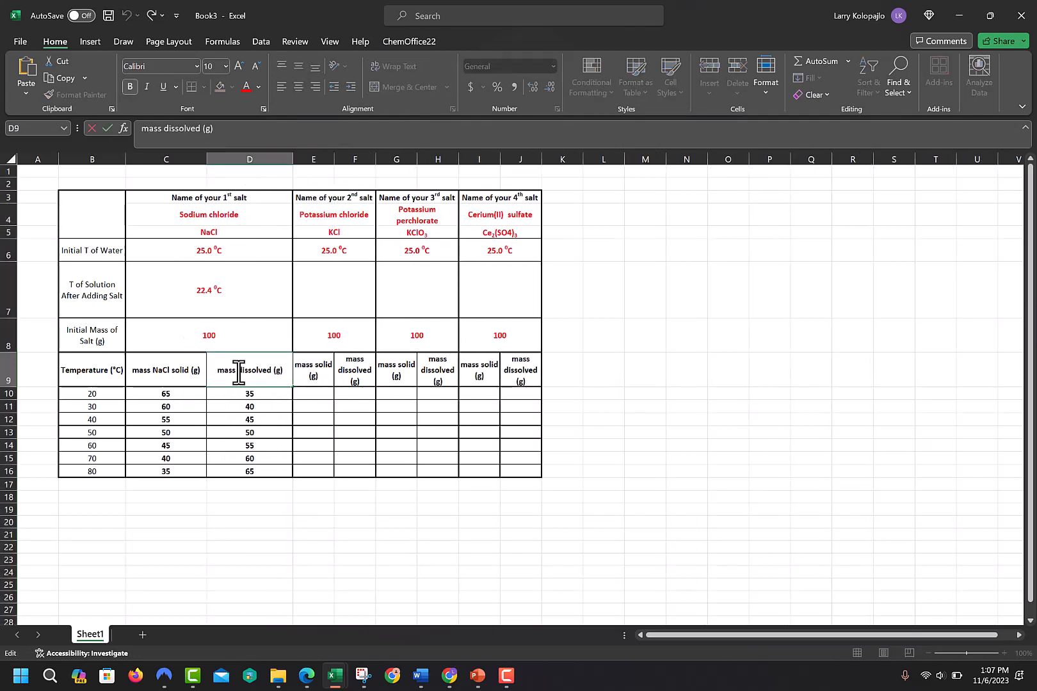
text(N)
text(Cl)
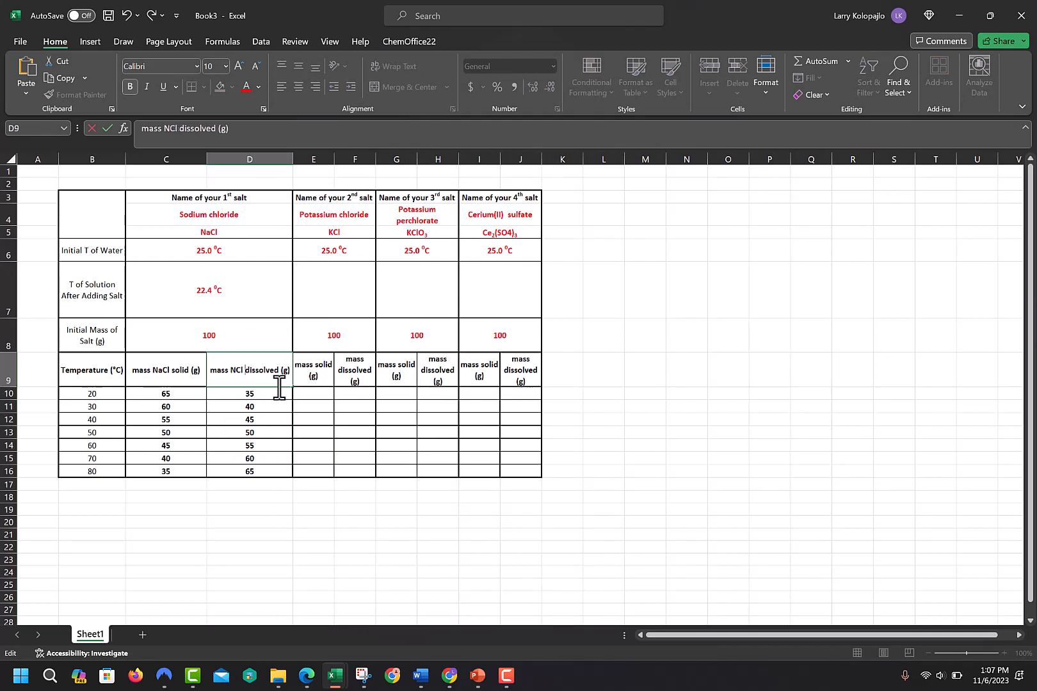
key(BackSpace)
key(BackSpace)
key(BackSpace)
text(aCl)
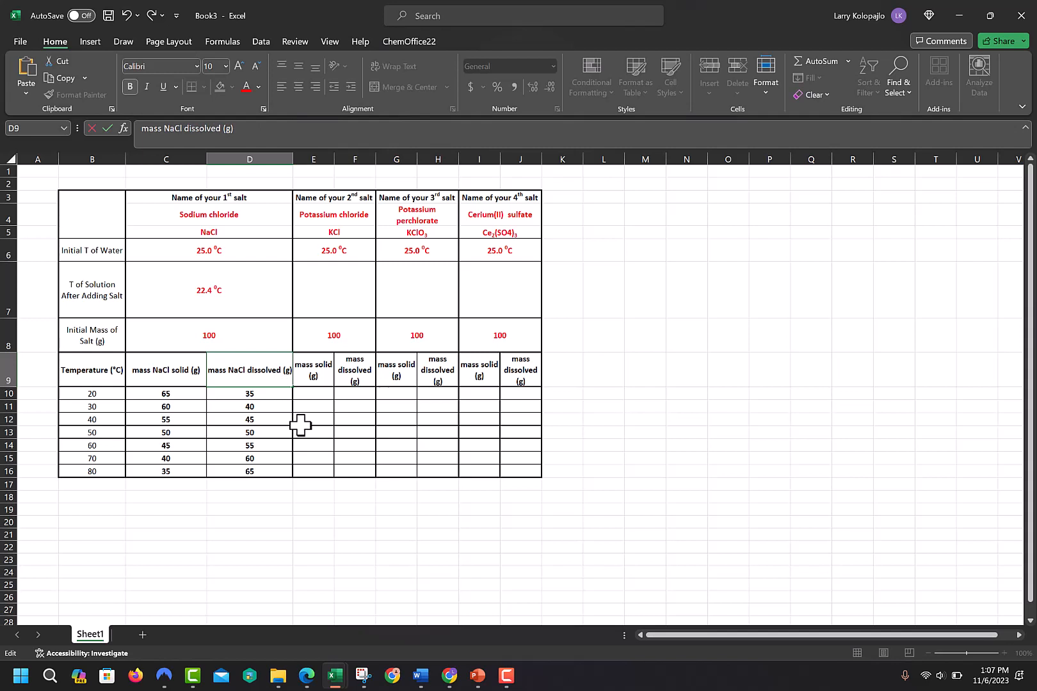
click(284, 559)
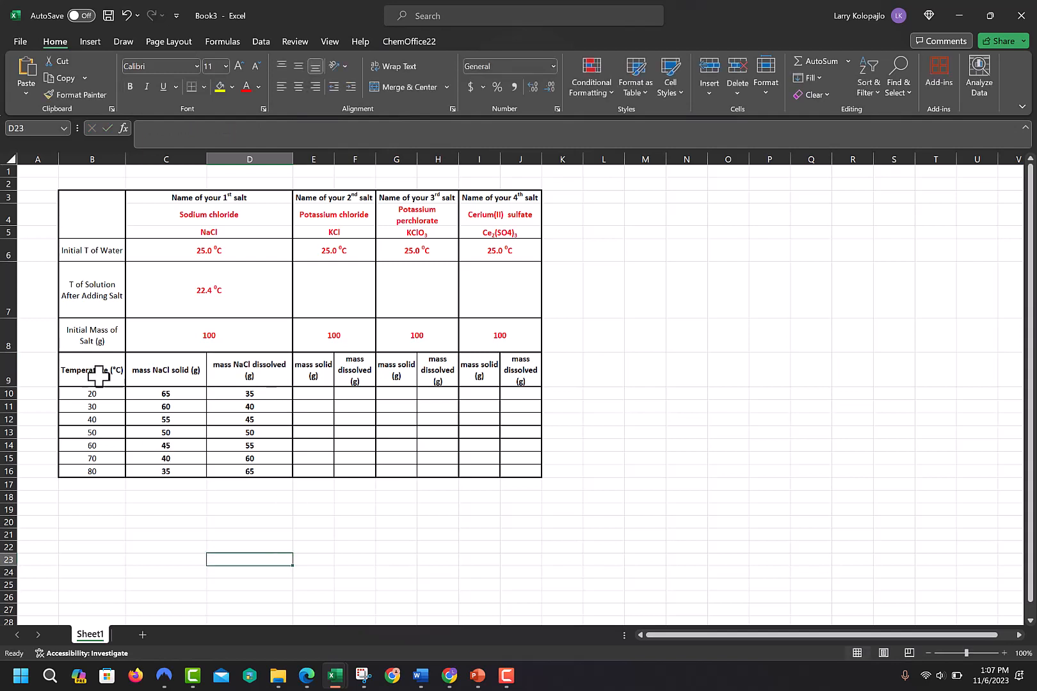
- Copy the temperature and NaCl mass data in B9:D16 to a separate block starting at cell M9
drag(96, 374, 241, 468)
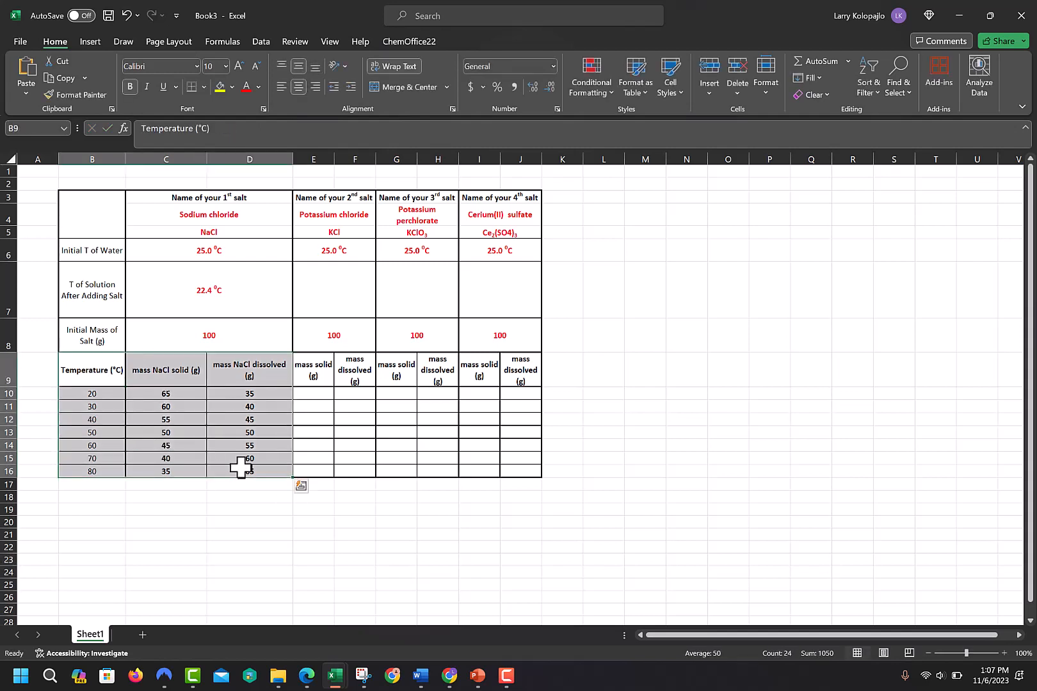
key(ctrl+c)
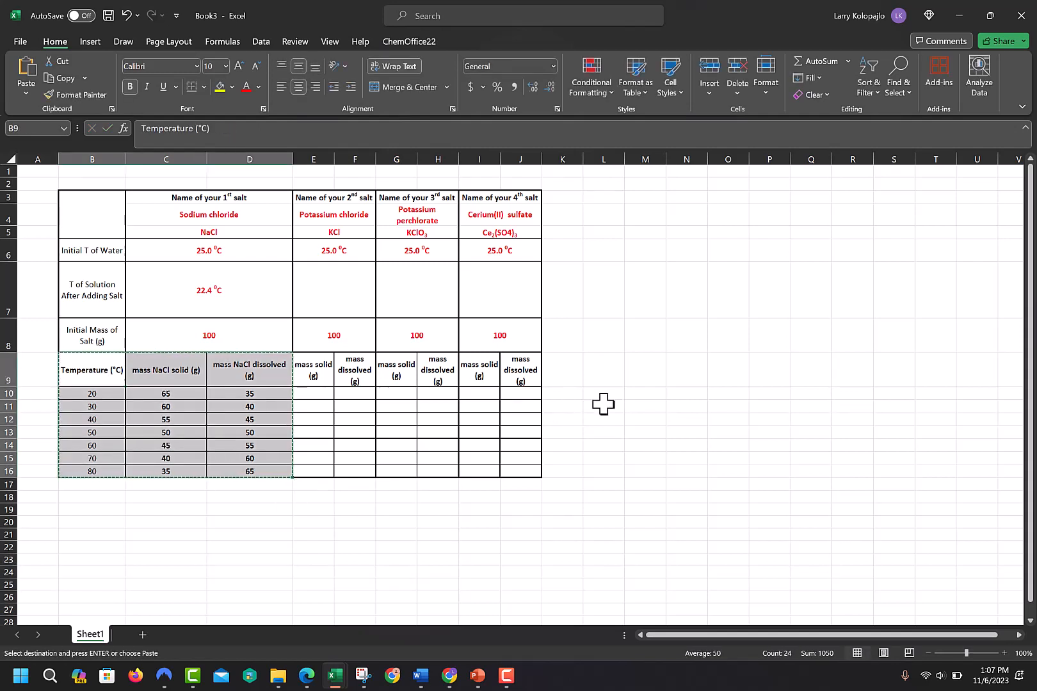
click(641, 371)
key(ctrl+v)
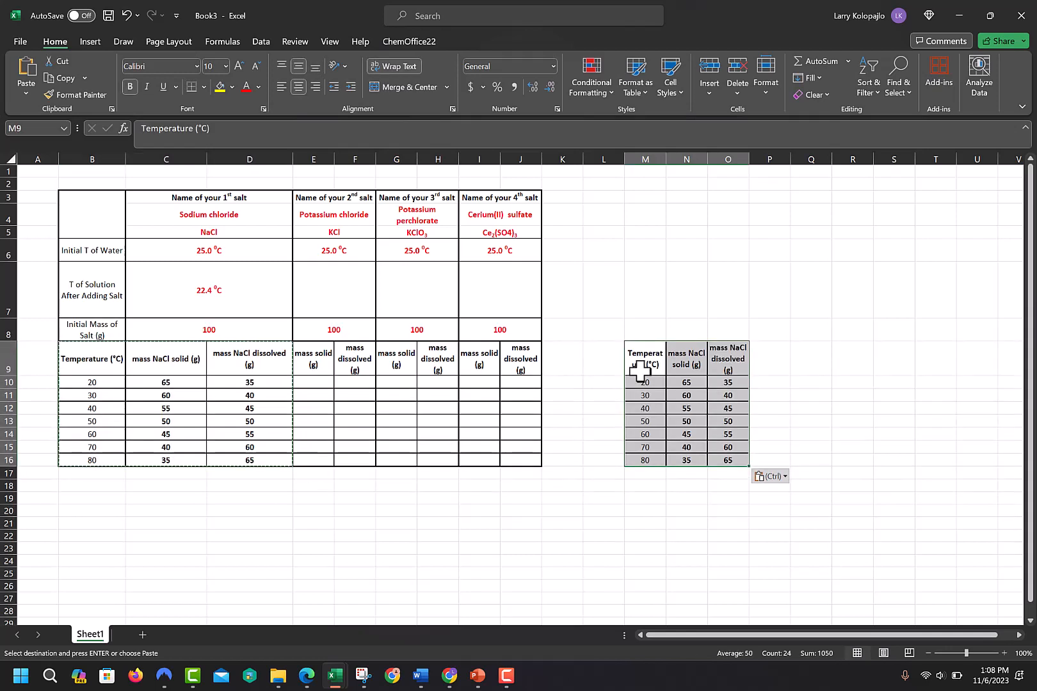
- Delete column N, which holds the copied mass NaCl solid data
click(853, 382)
click(687, 159)
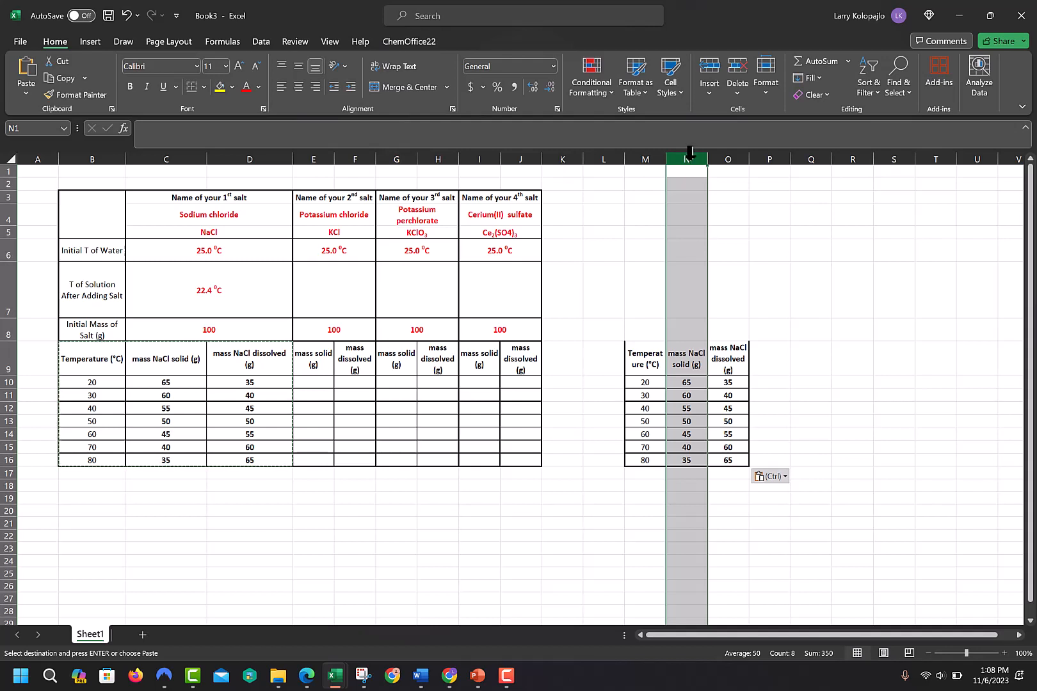
right_click(688, 162)
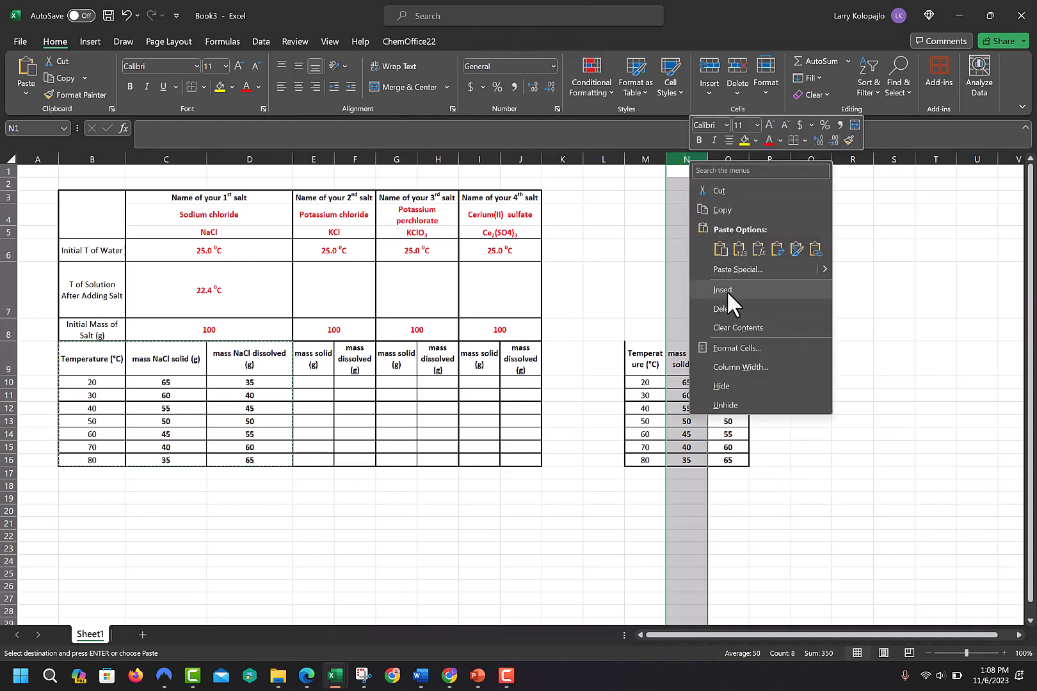
click(722, 308)
click(760, 339)
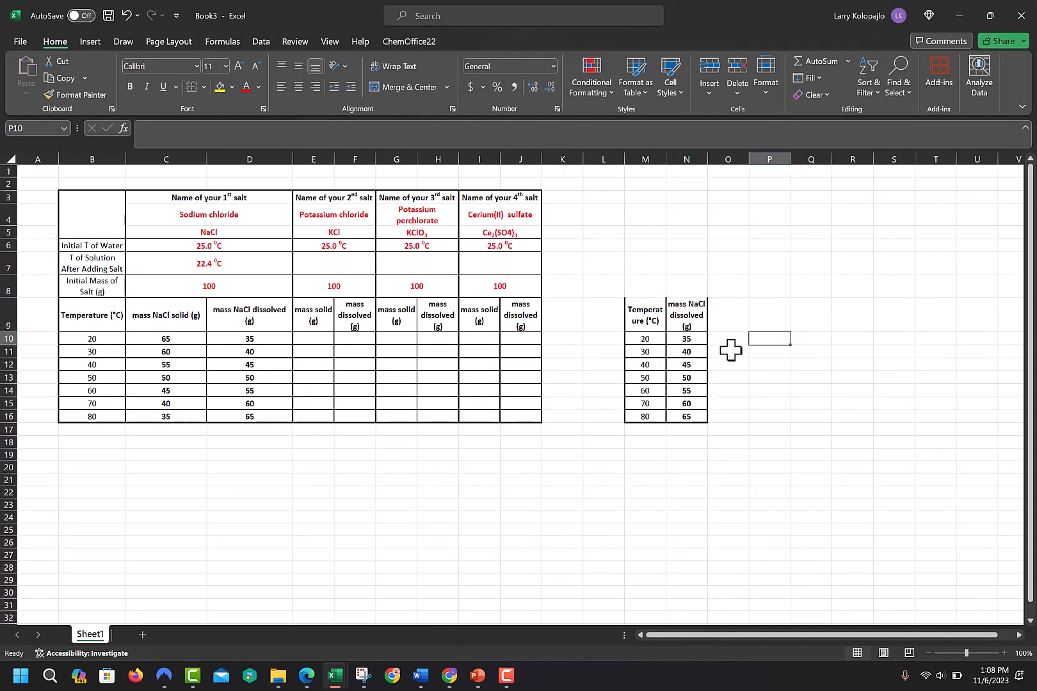
- Insert a scatter chart with straight lines and markers from the temperature and dissolved mass values in M10:N16
drag(645, 339, 686, 417)
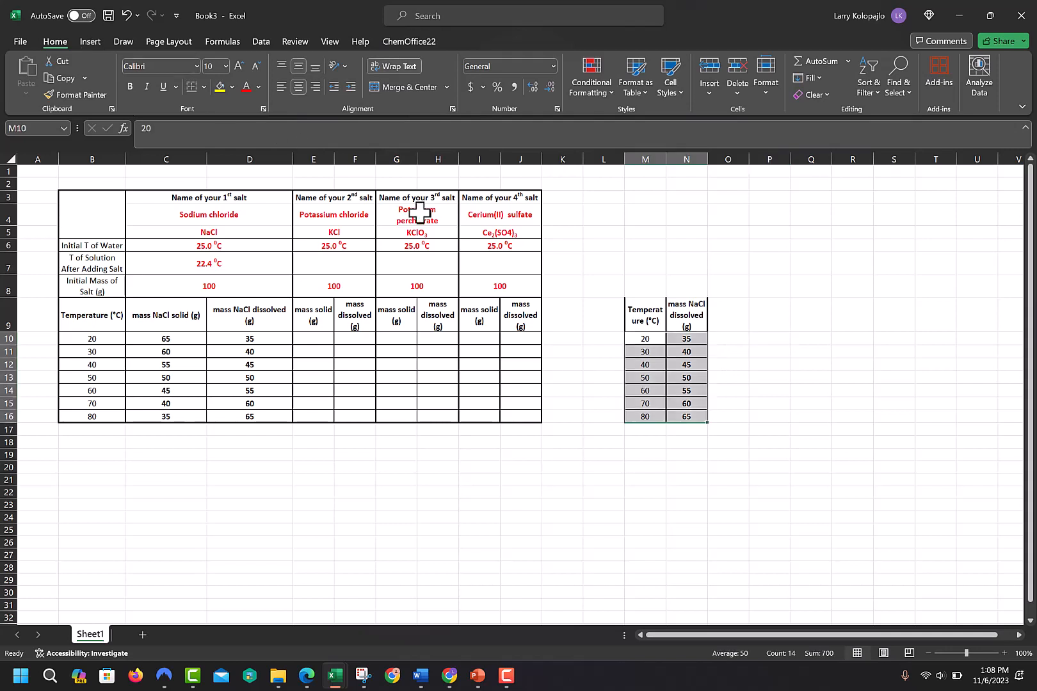
click(604, 541)
drag(645, 339, 686, 417)
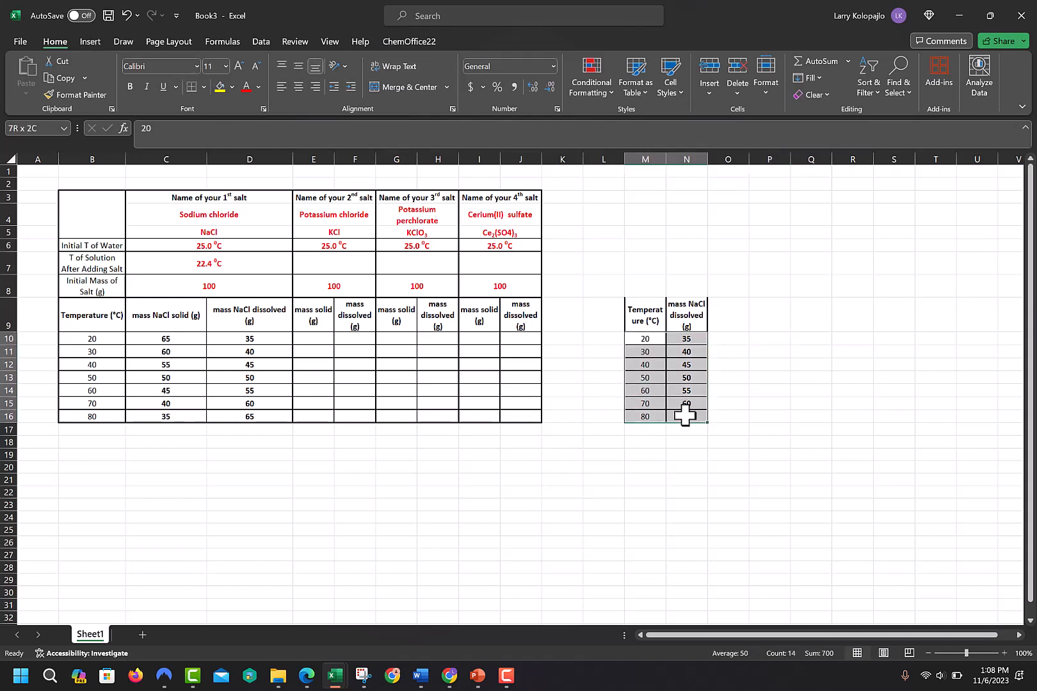
click(91, 36)
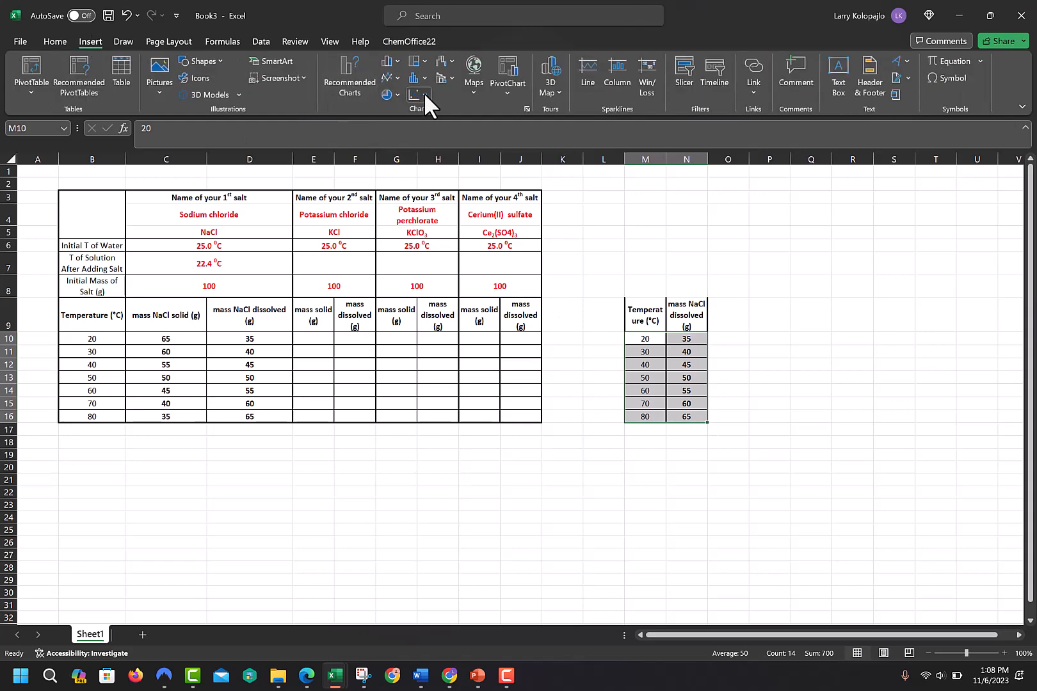
click(424, 92)
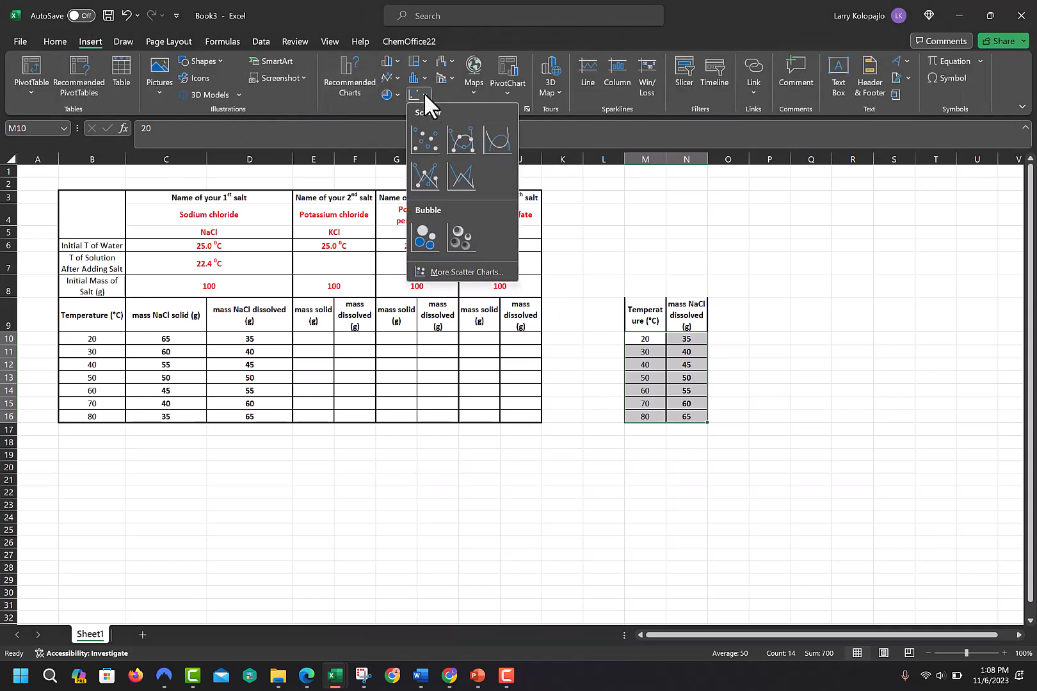
click(432, 174)
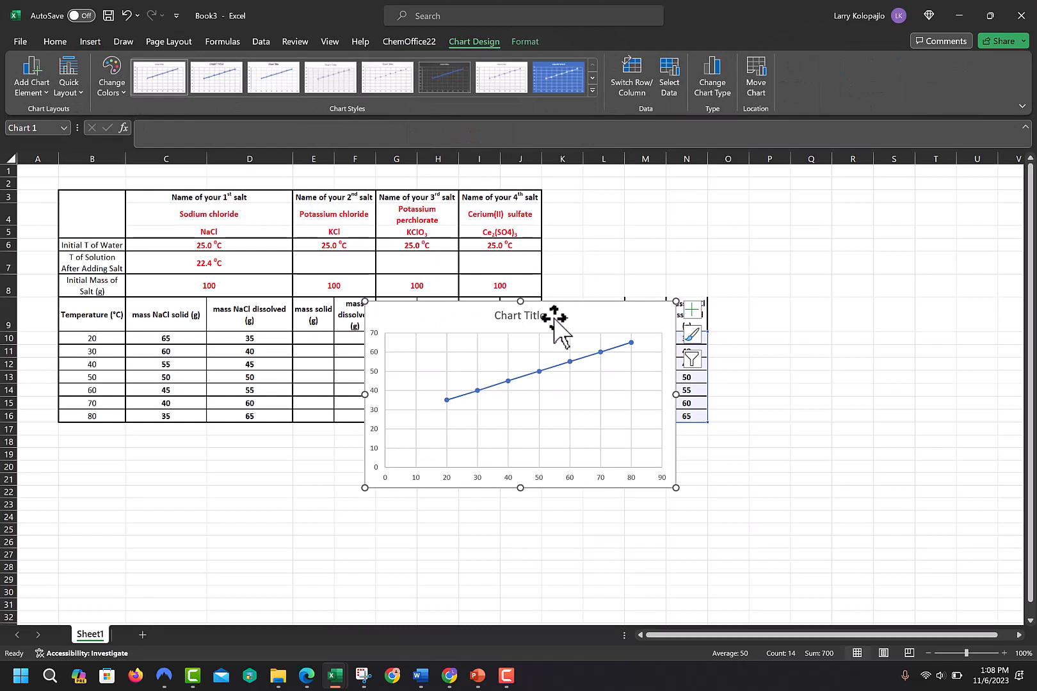
- Move the scatter chart to a new sheet named NaCl
right_click(554, 317)
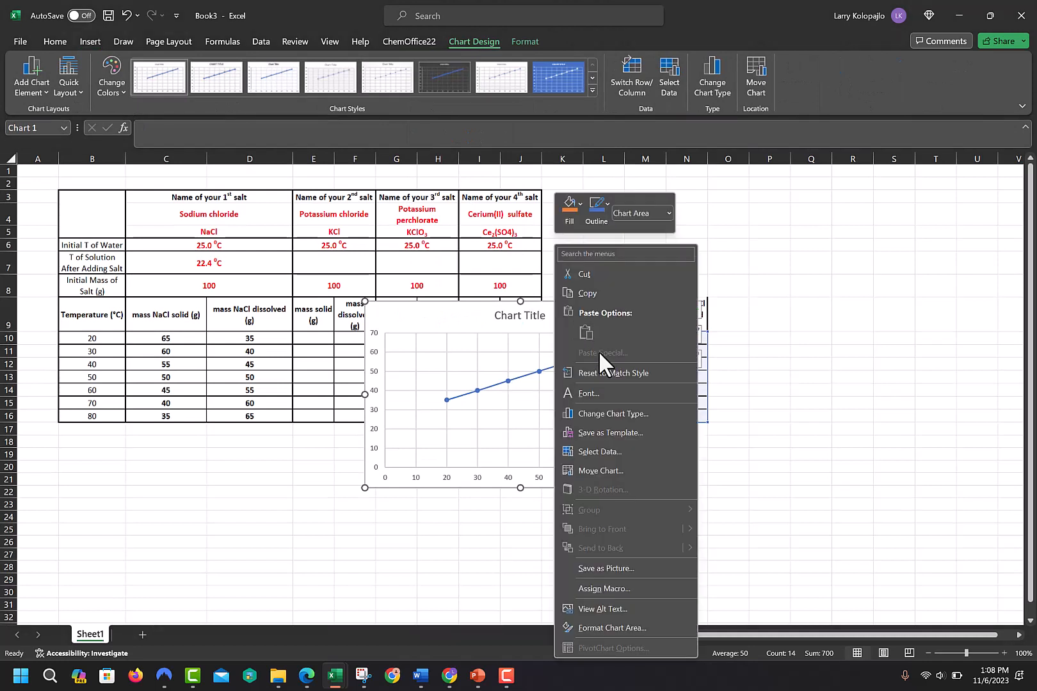
click(597, 468)
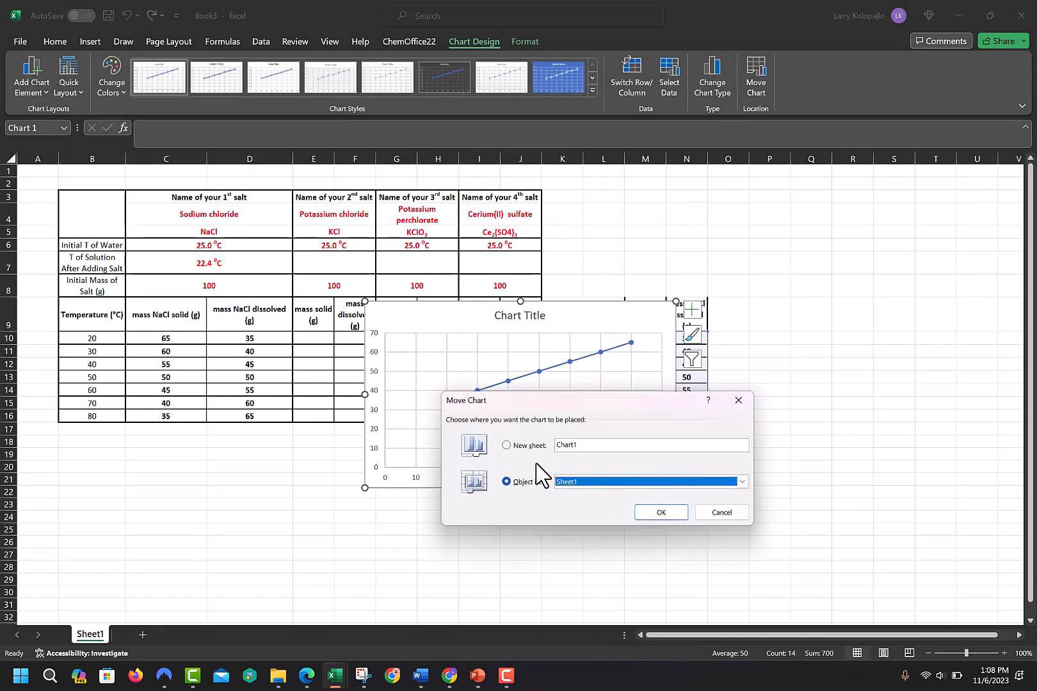
click(514, 447)
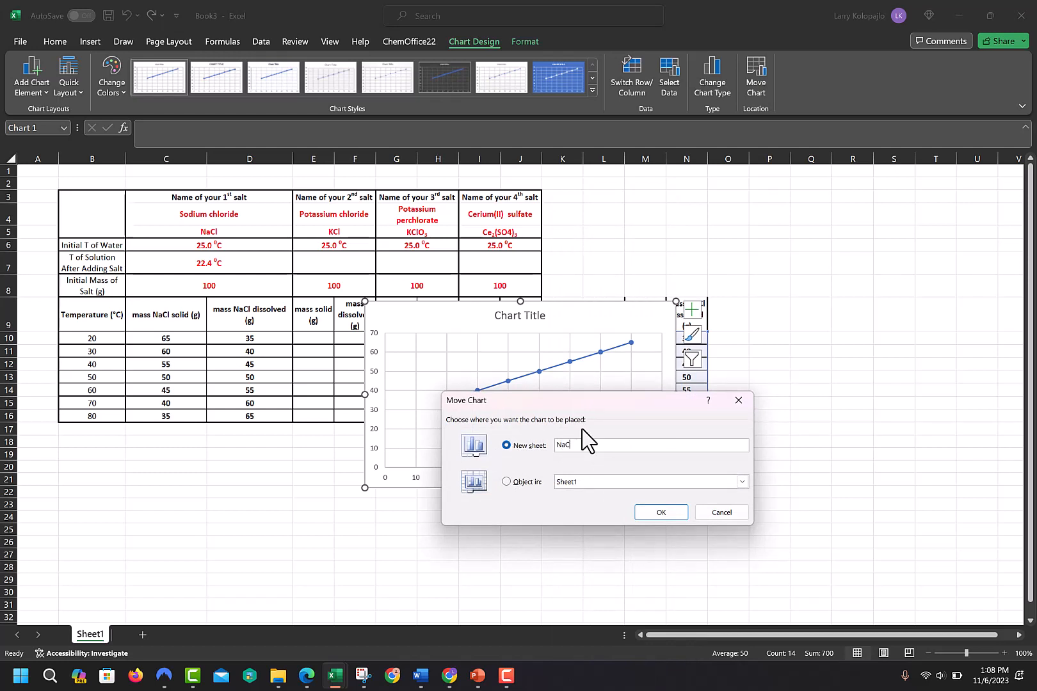
click(661, 513)
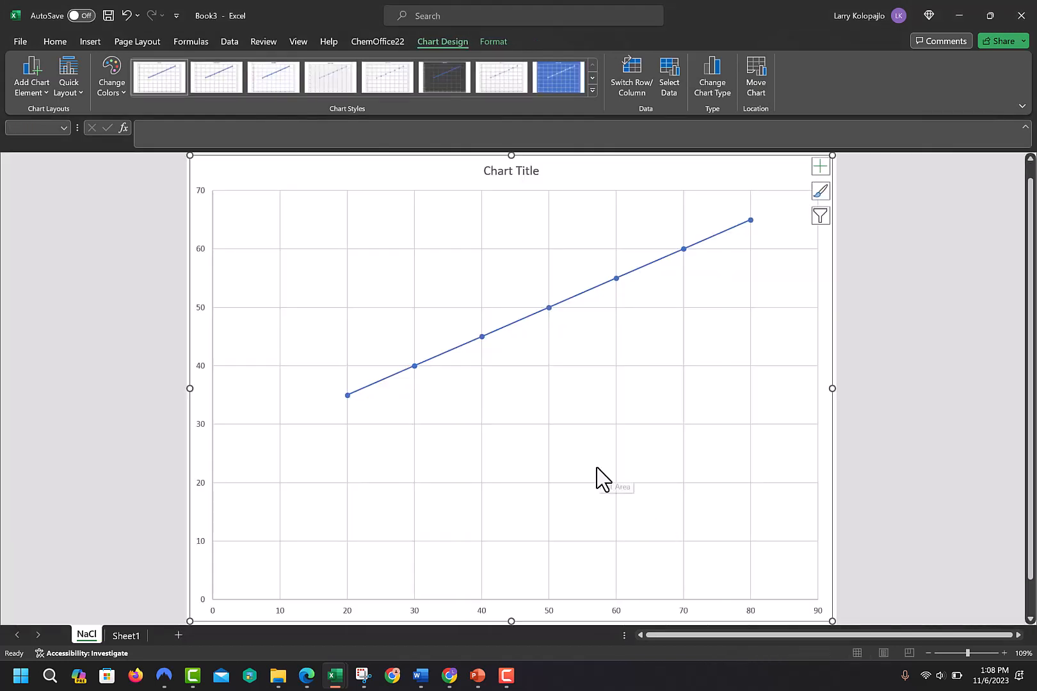
- Apply the chart layout with axis titles and a legend, and title the chart "Mass in grams of Dissolved Salt versus Temperature in deg C"
click(70, 86)
click(70, 119)
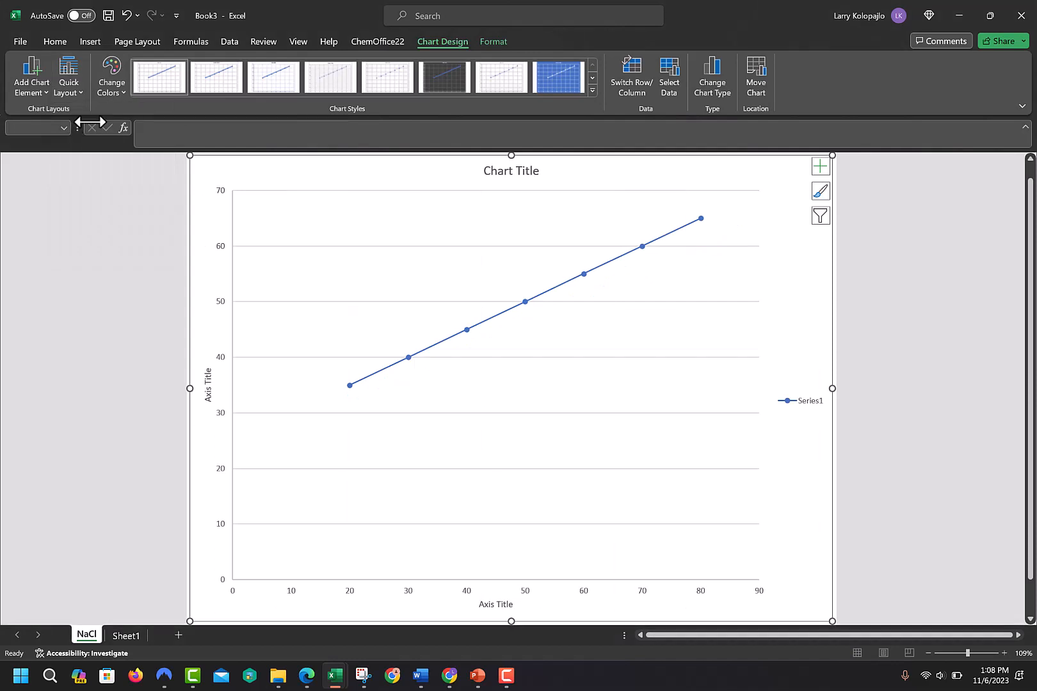
triple_click(493, 178)
text(Mss)
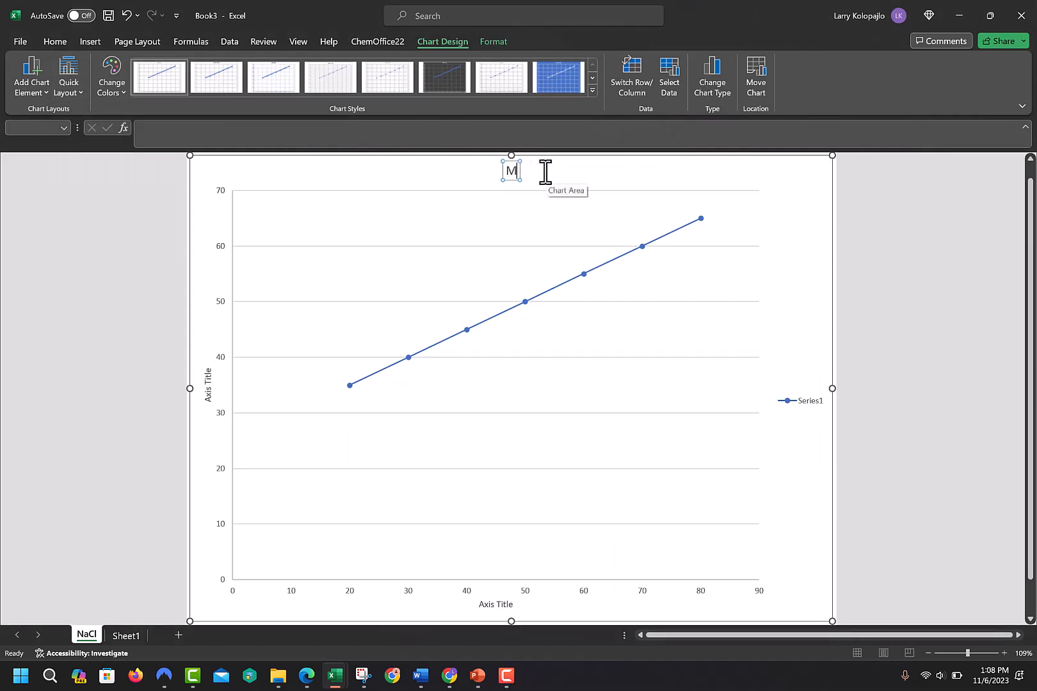
key(BackSpace)
key(BackSpace)
text(ass in g)
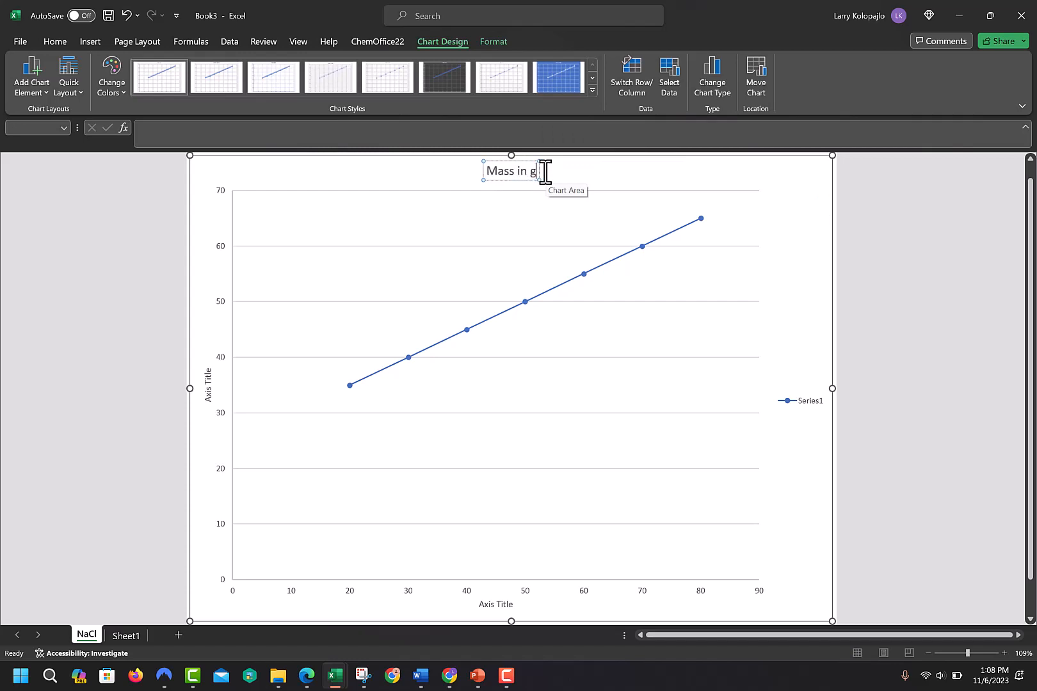
text(rams o)
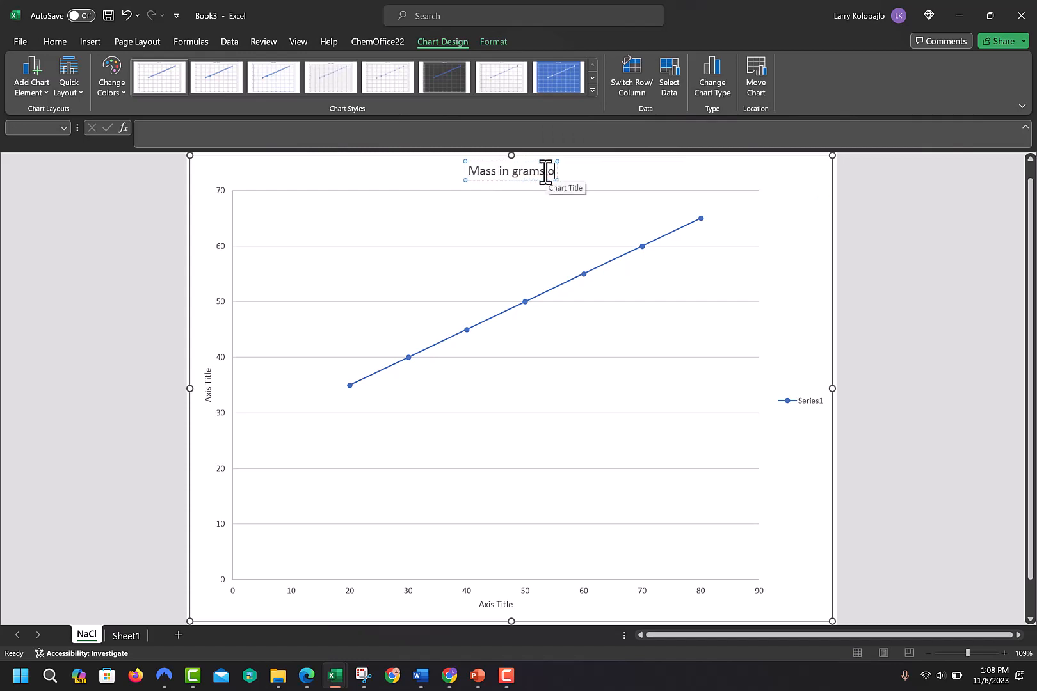
text(f Dissolved Sal)
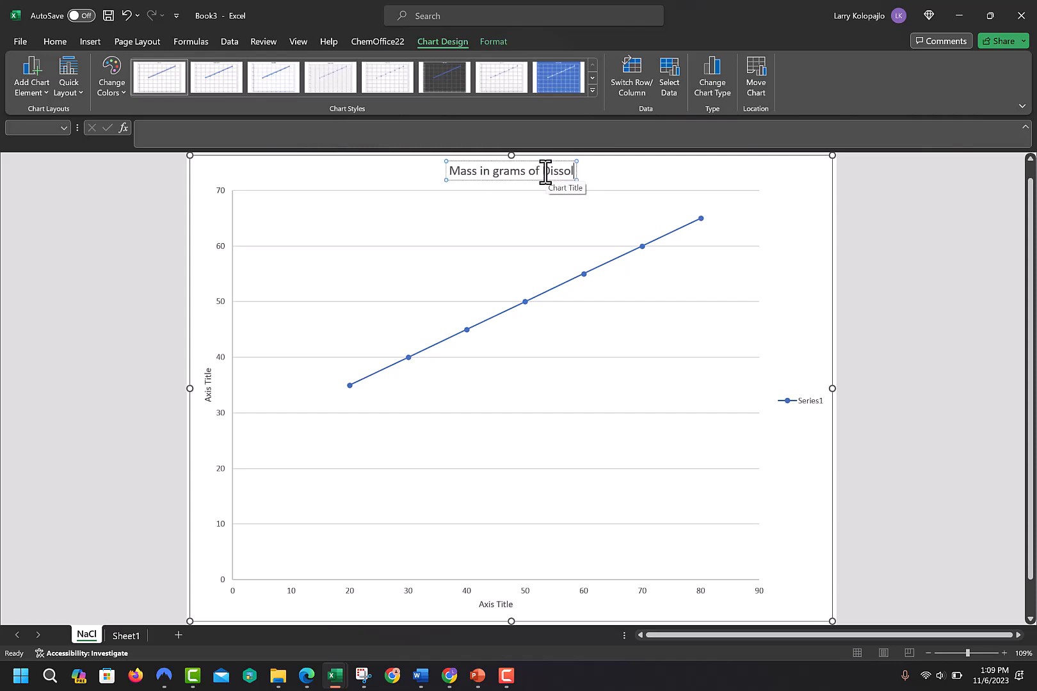
text(t versu)
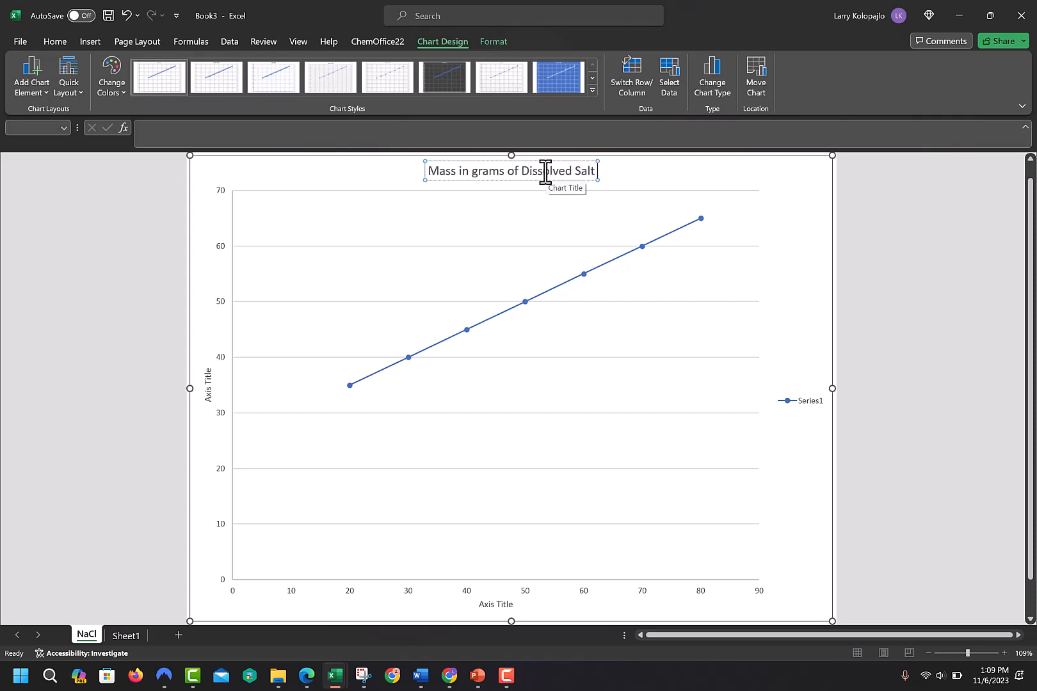
text(s)
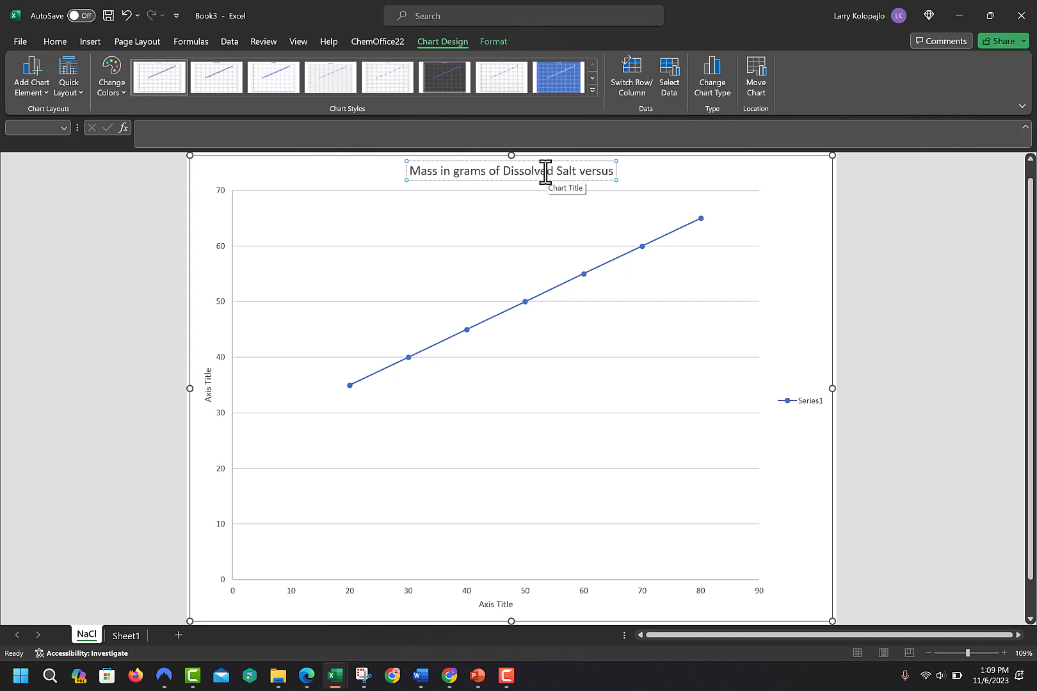
text( Temperat)
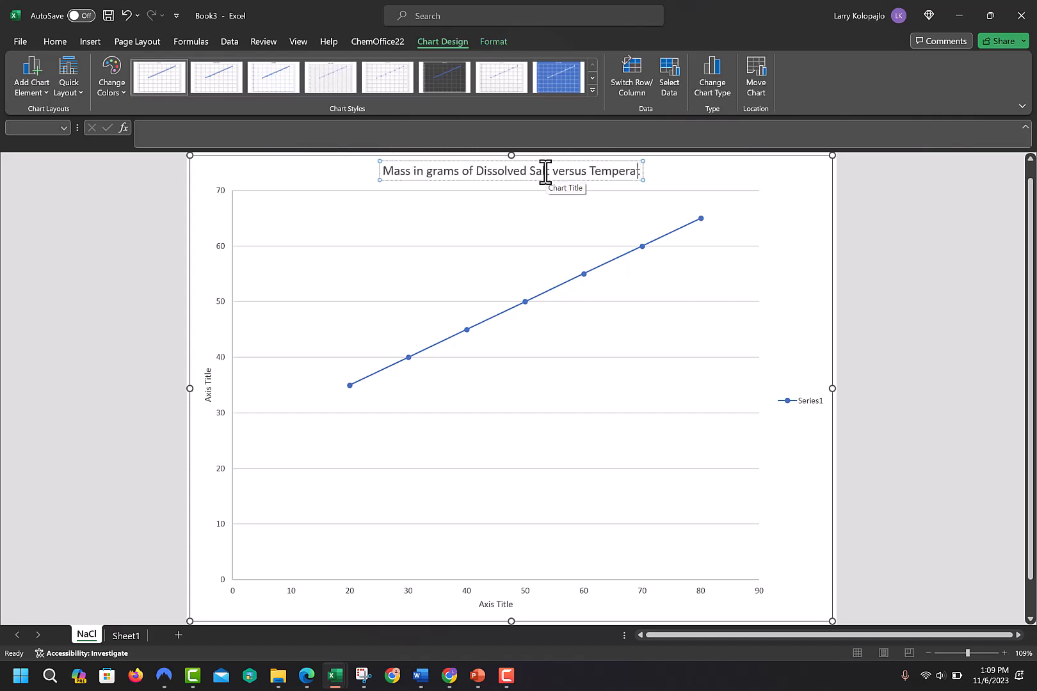
text(ure in d)
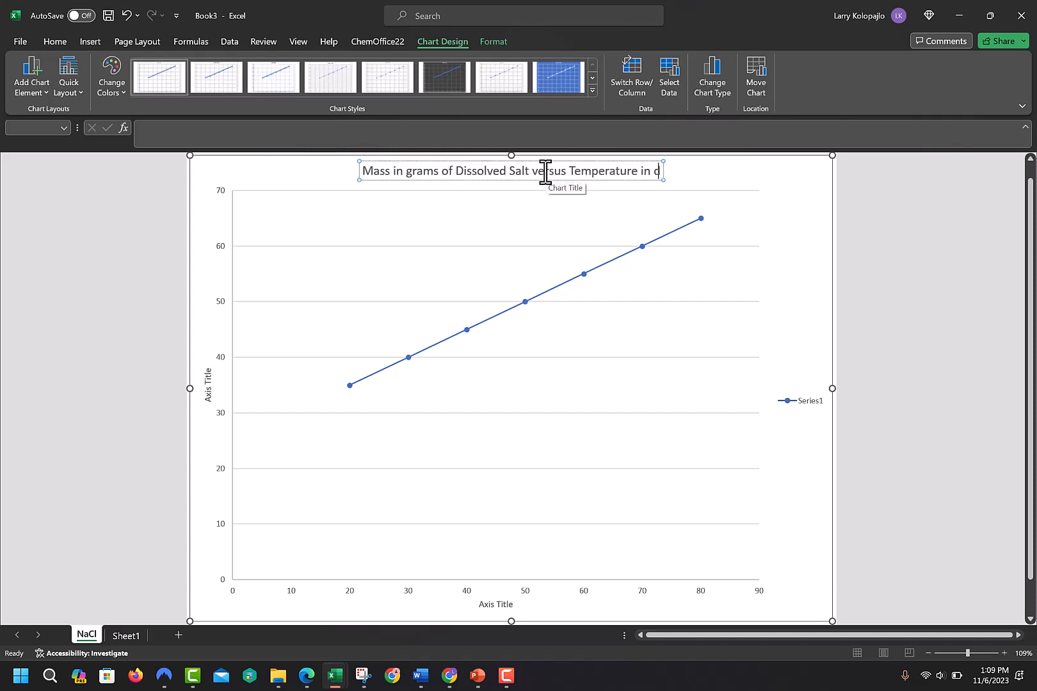
text(eg C)
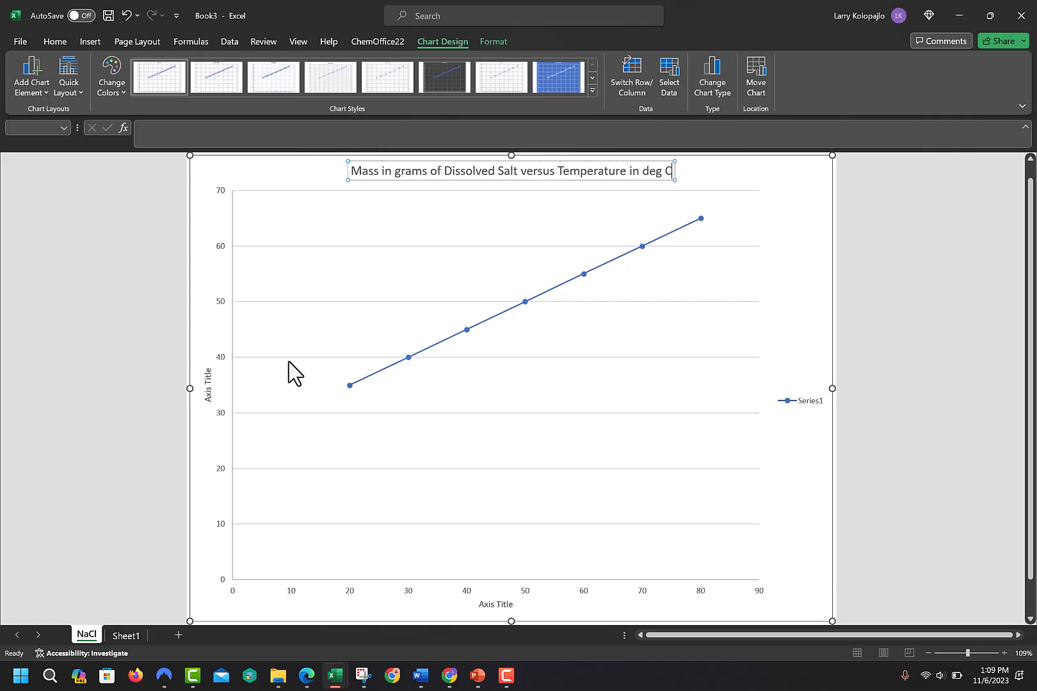
- Set the vertical axis title to "Mass in g of Dissolved Salt"
click(208, 383)
drag(208, 369, 212, 415)
text(Mass in g)
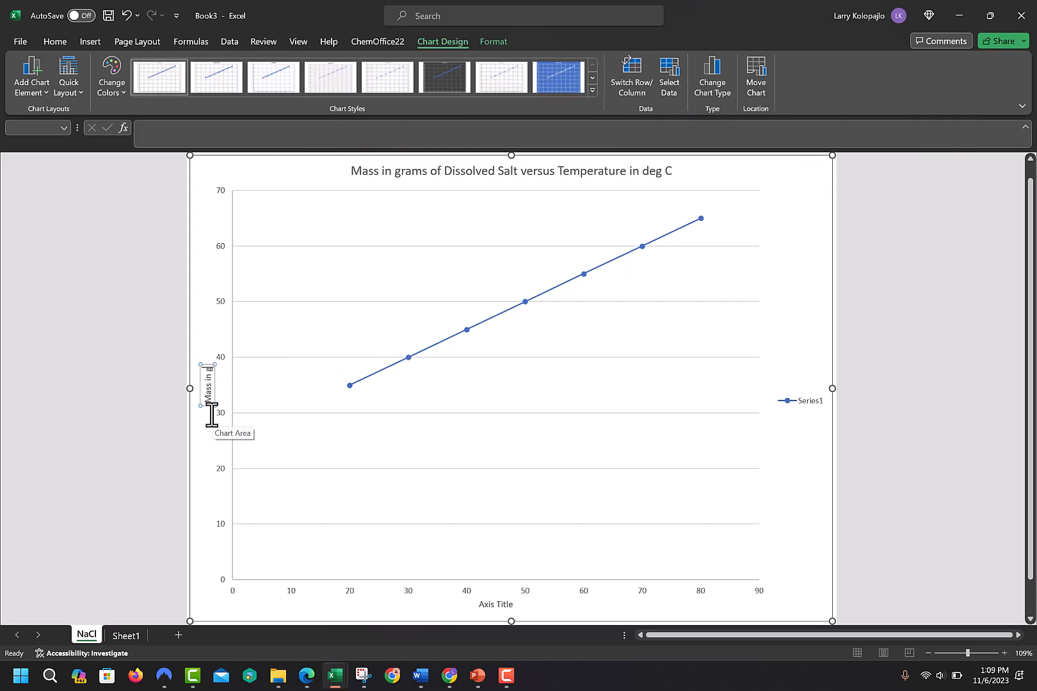
text( of Dissolved)
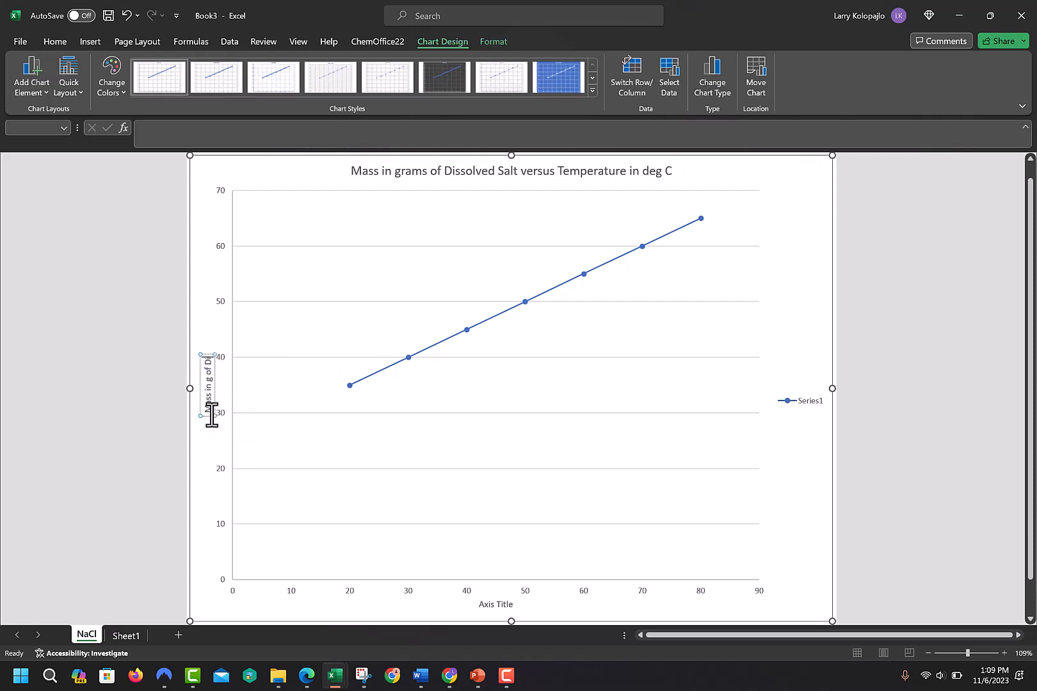
text( Salt)
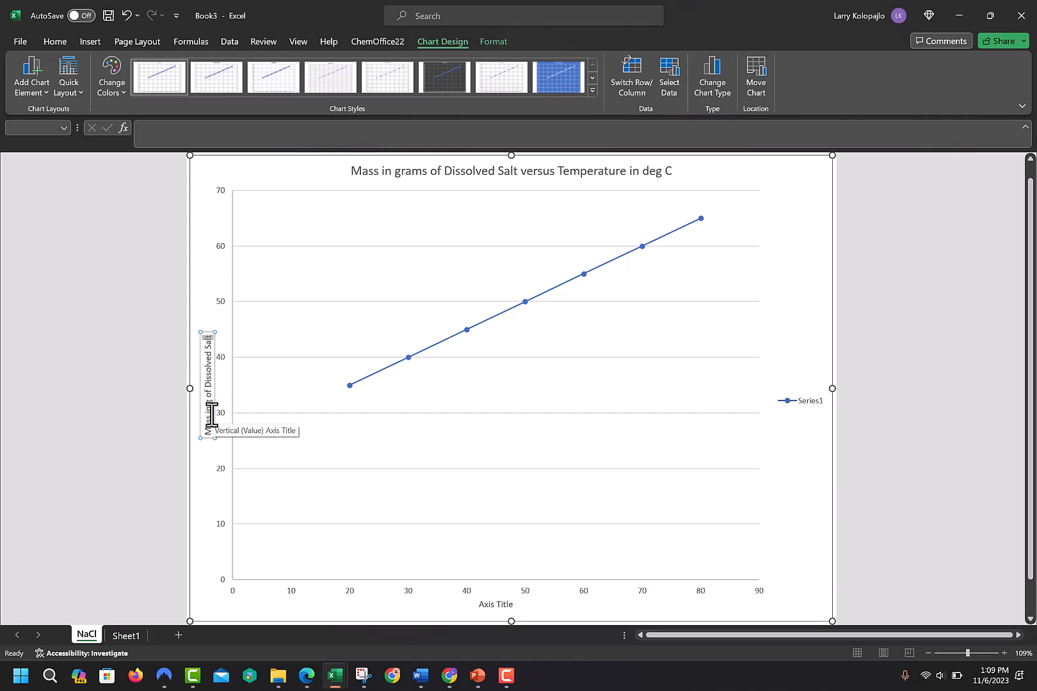
- Increase the font size of the whole vertical axis title
key(ctrl+shift+Left)
key(ctrl+shift+Left)
key(ctrl+shift+Left)
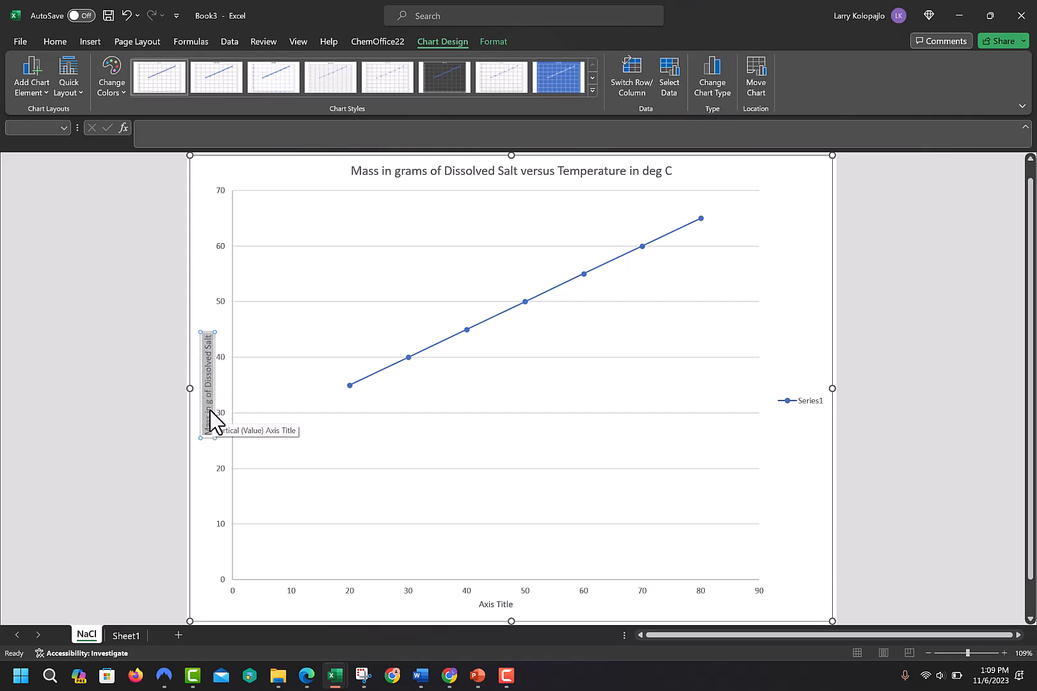
right_click(209, 410)
click(242, 474)
double_click(604, 283)
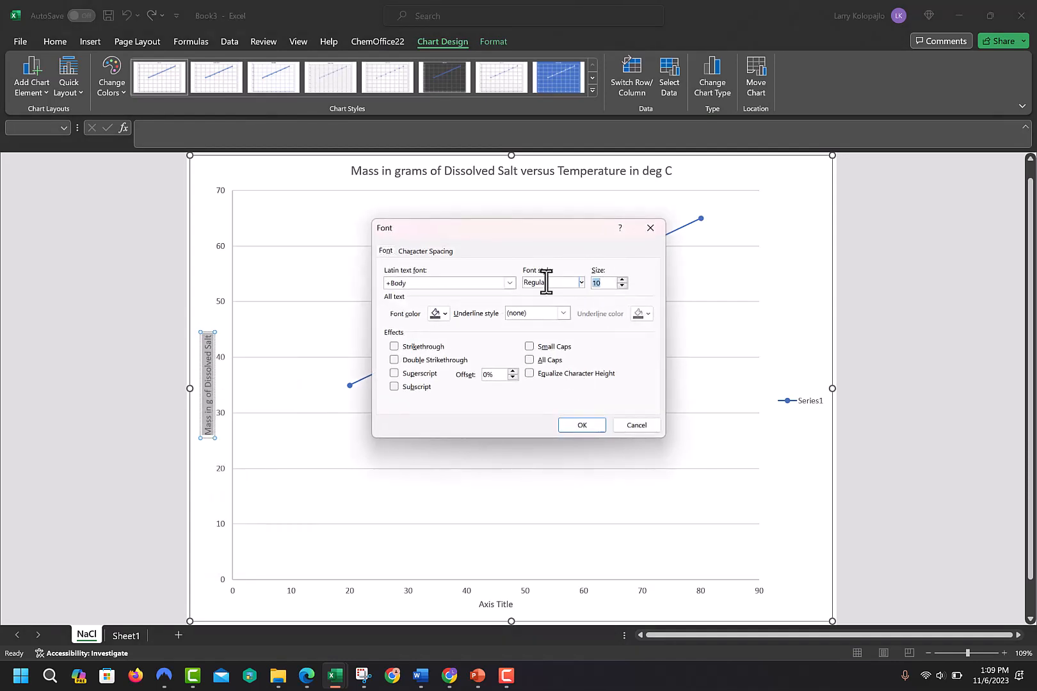
key(Return)
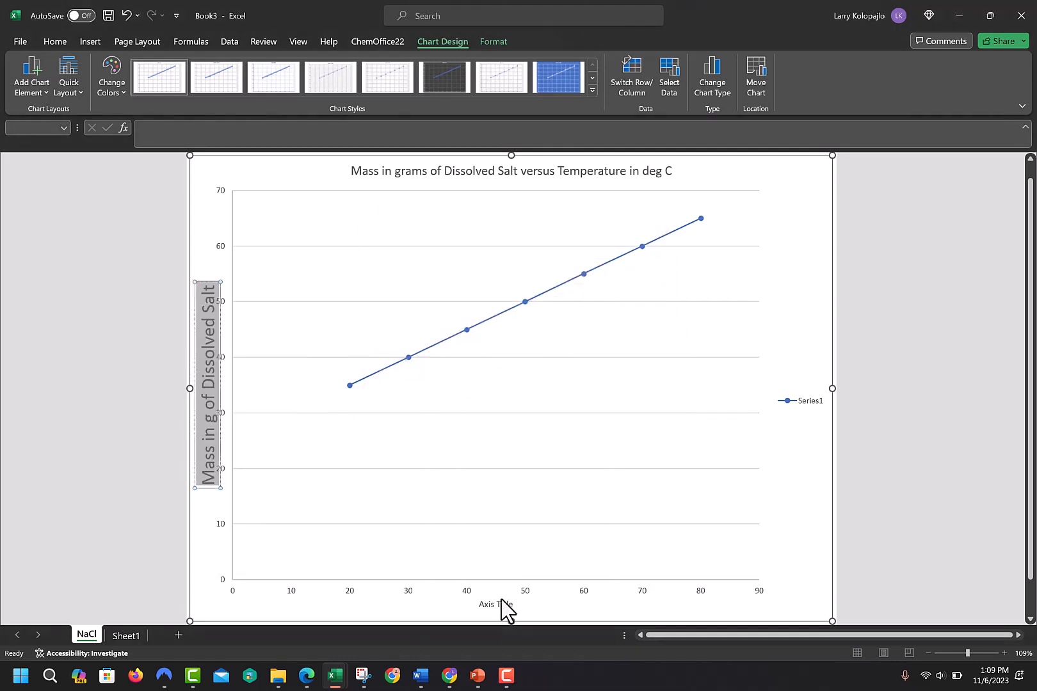
- Set the horizontal axis title to "Temperature in deg C"
click(498, 605)
drag(487, 607, 525, 608)
text(Te)
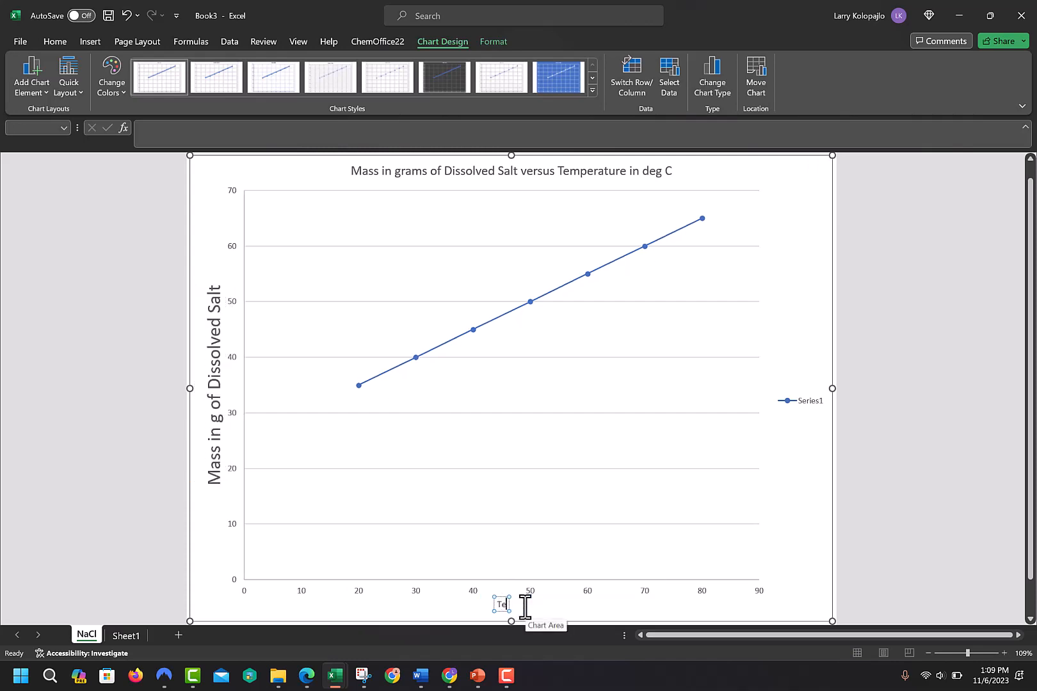
text(mperature)
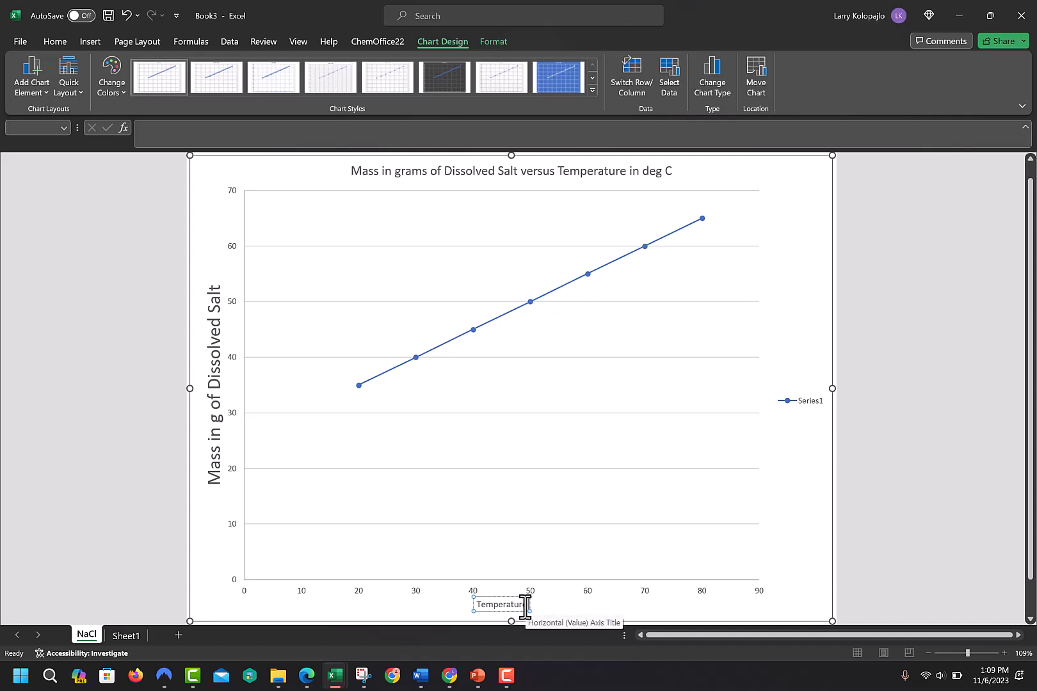
text( in deg C)
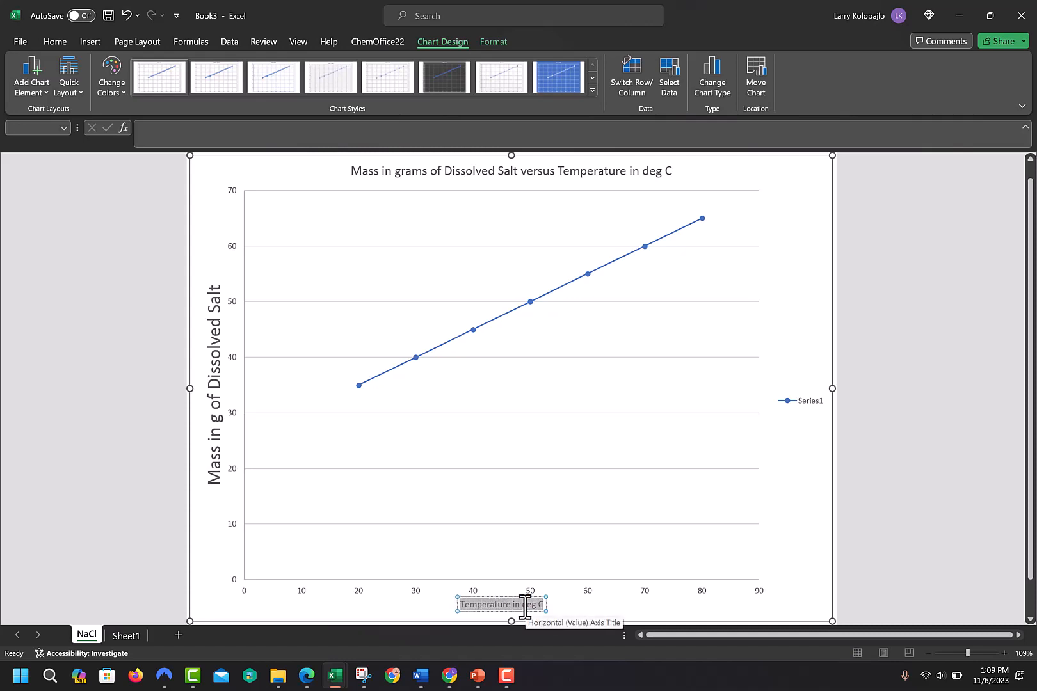
- Set the font size of the horizontal axis title to 20
right_click(525, 607)
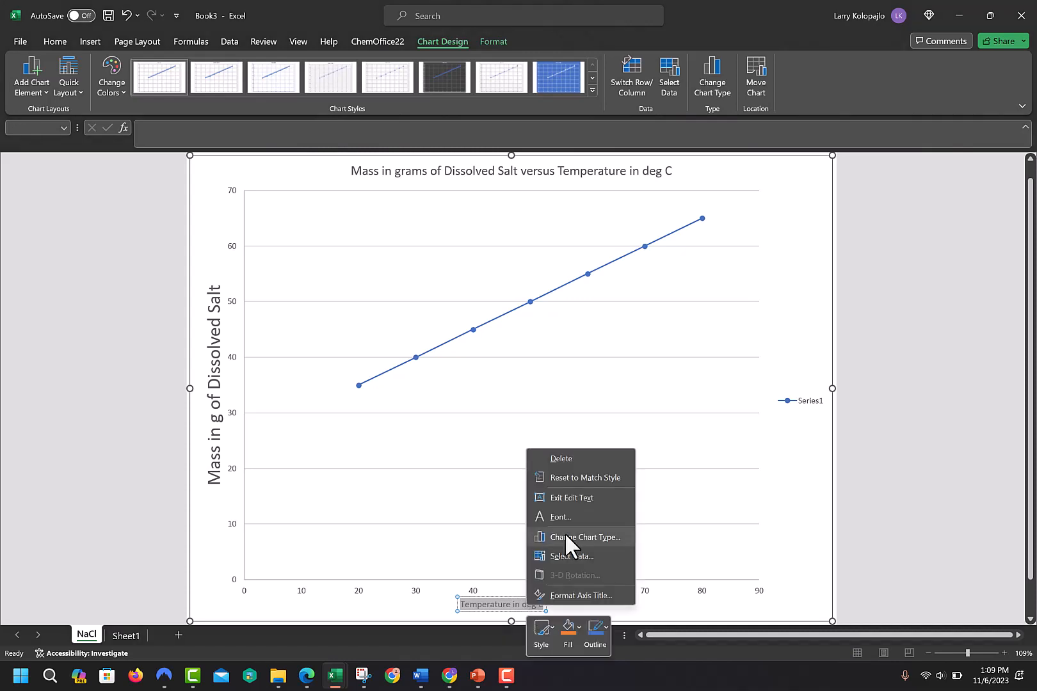
key(Escape)
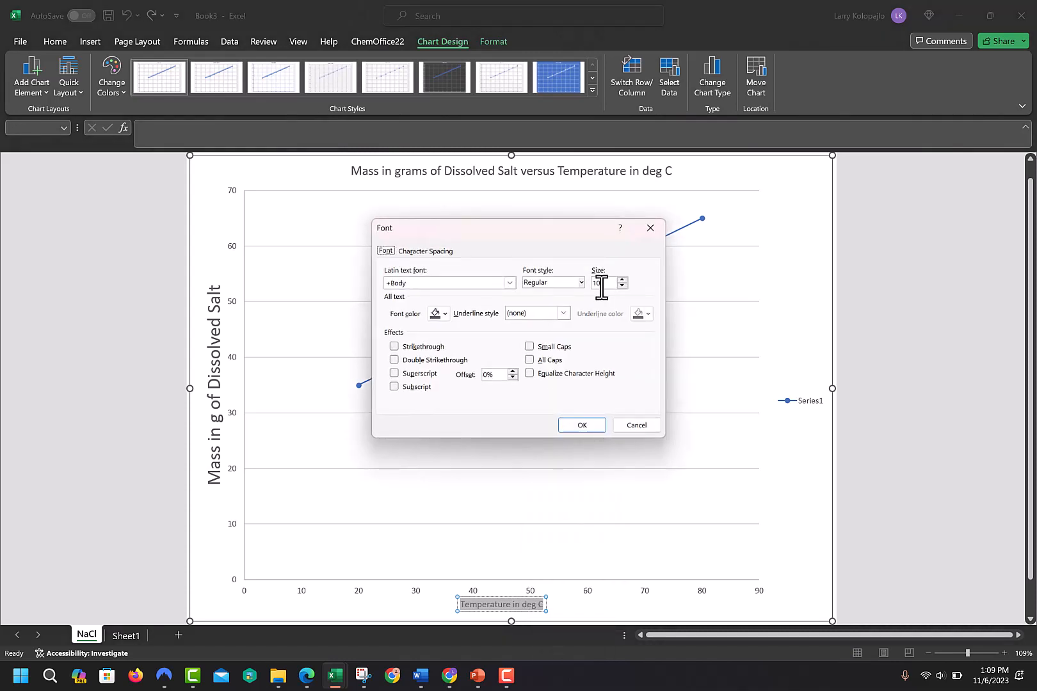
click(602, 283)
text(20)
key(Return)
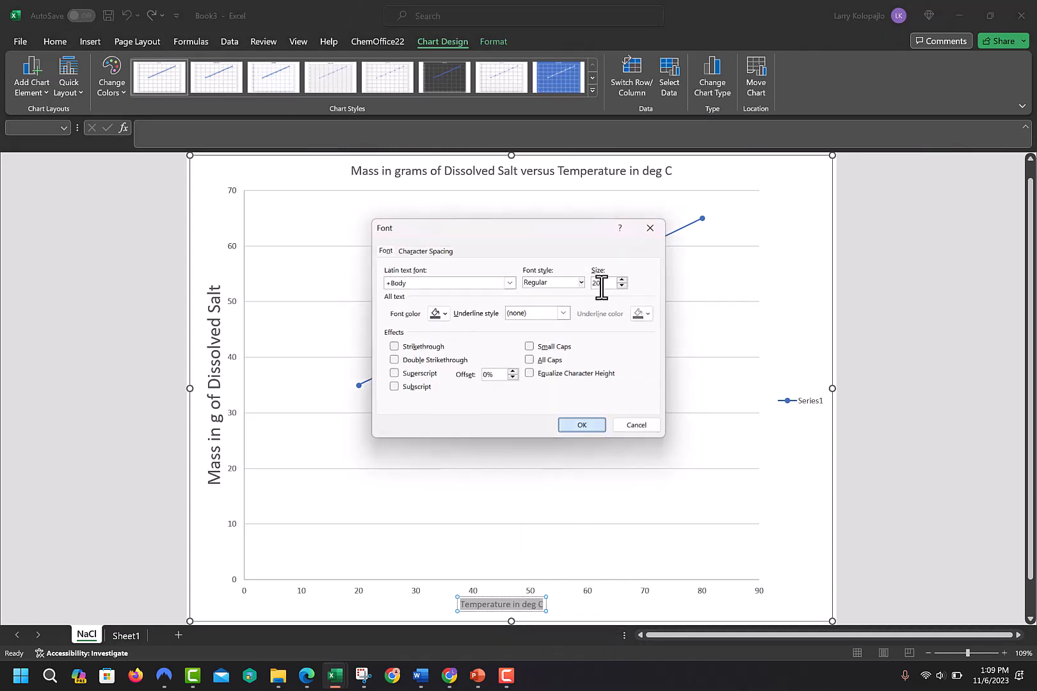
- Add major and minor gridlines to the chart's horizontal temperature axis
click(301, 592)
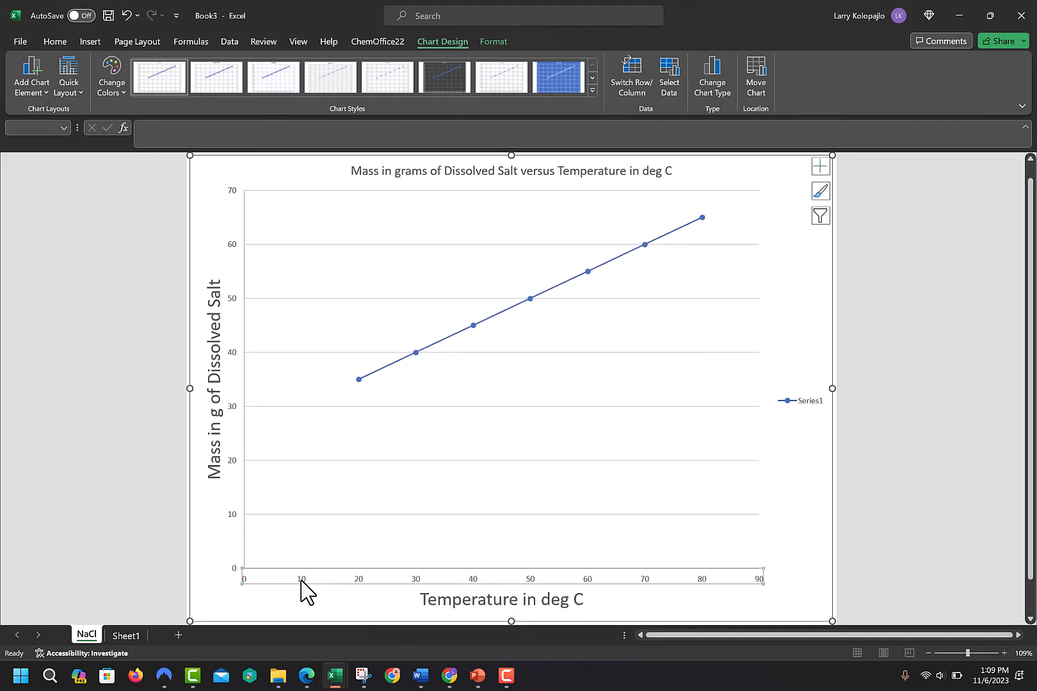
right_click(304, 580)
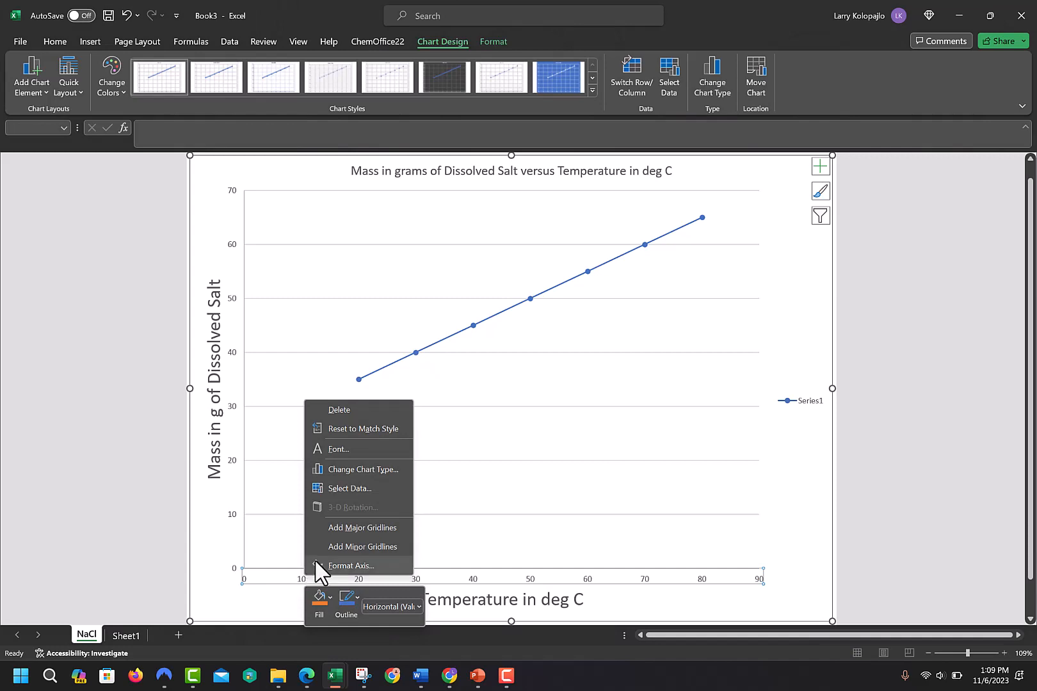
click(349, 526)
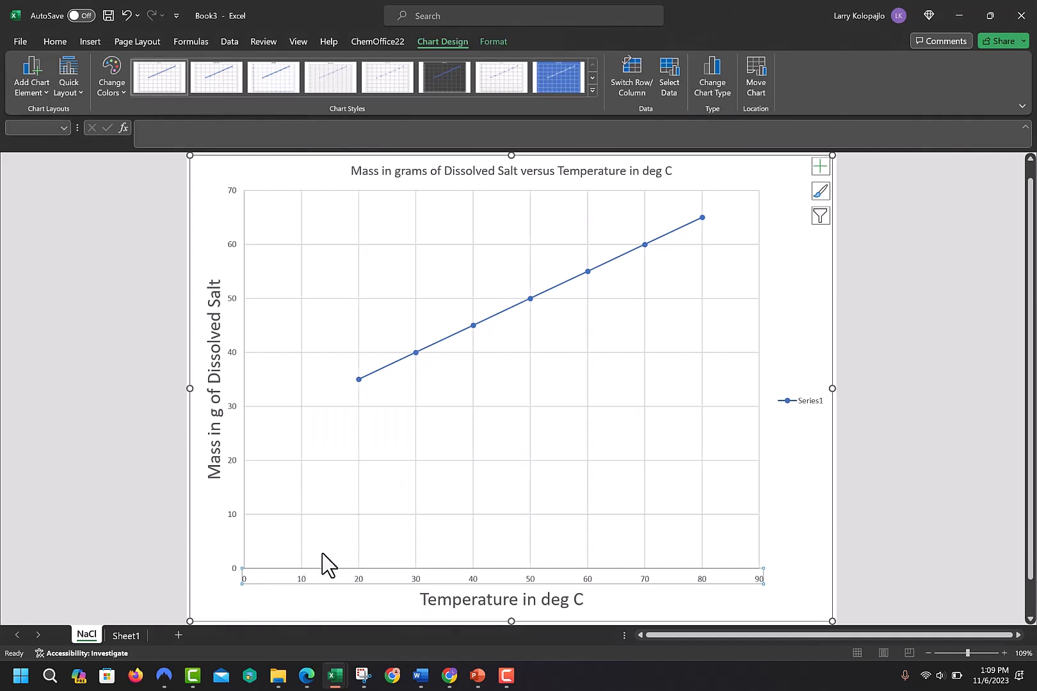
right_click(302, 583)
click(357, 529)
- Add minor gridlines to the chart's vertical mass axis
right_click(233, 514)
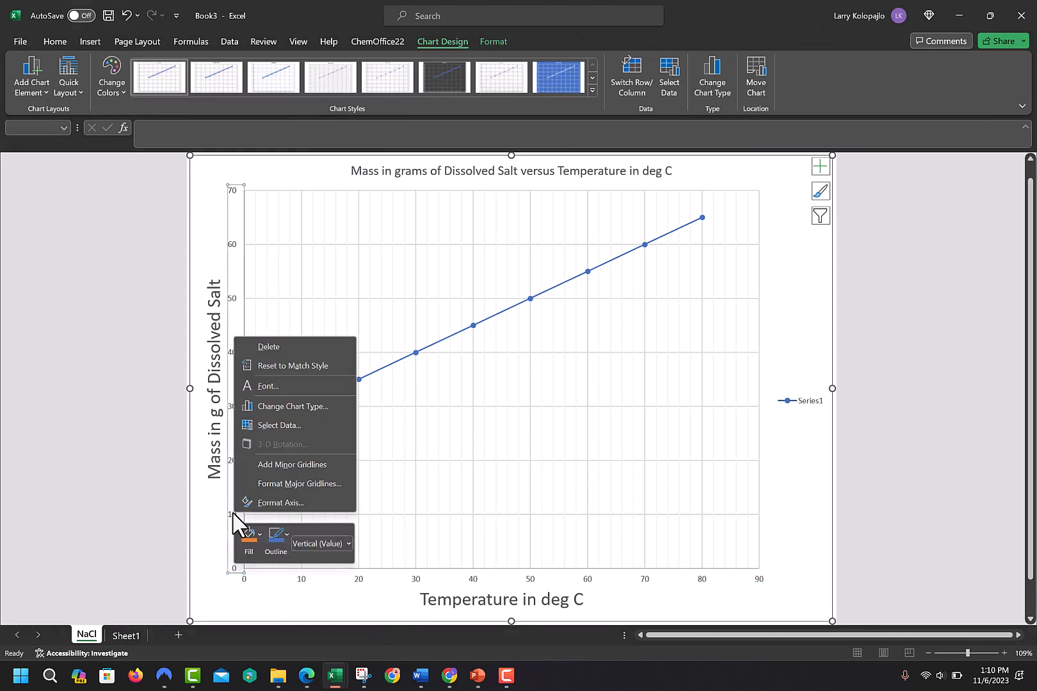
click(294, 464)
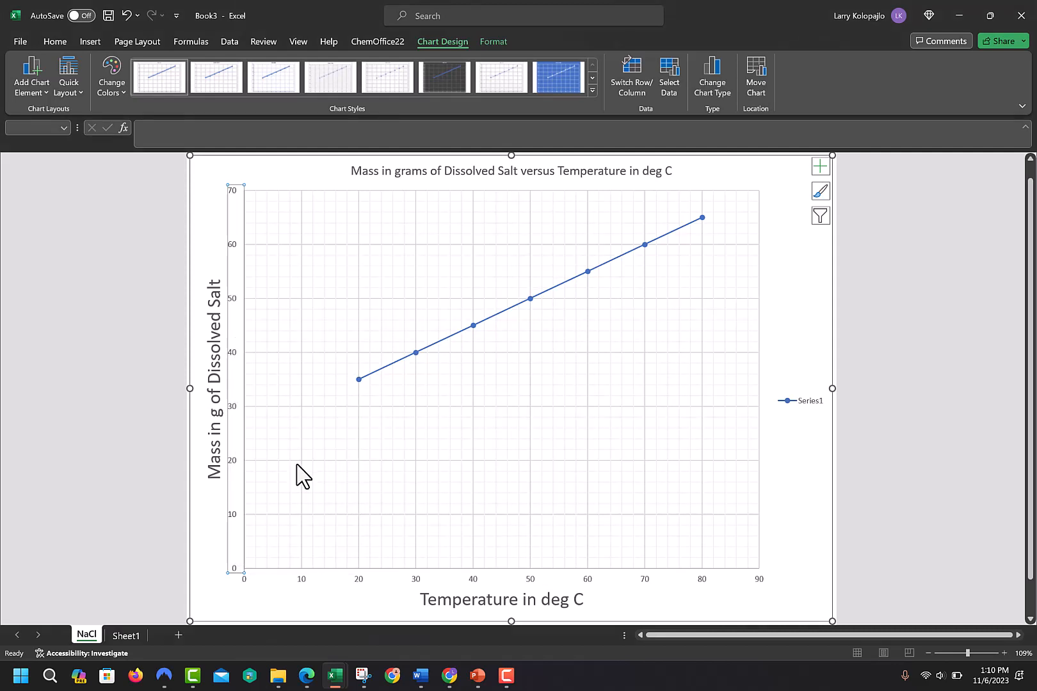
click(790, 493)
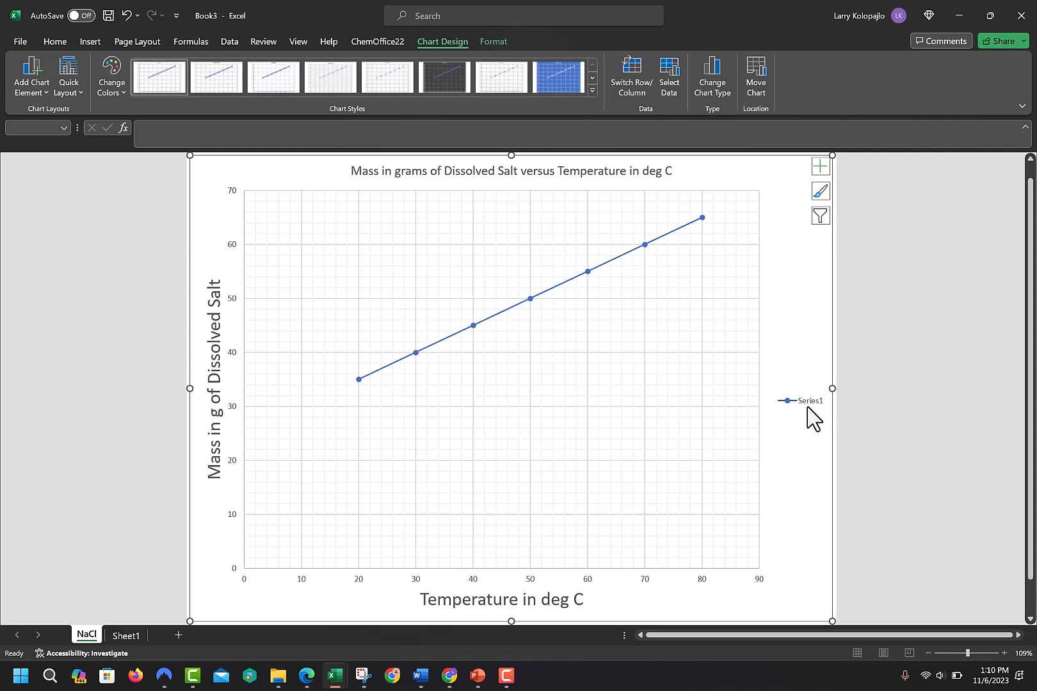
- Rename the chart's only data series to NaCl through its data source so that the legend shows the salt
click(556, 287)
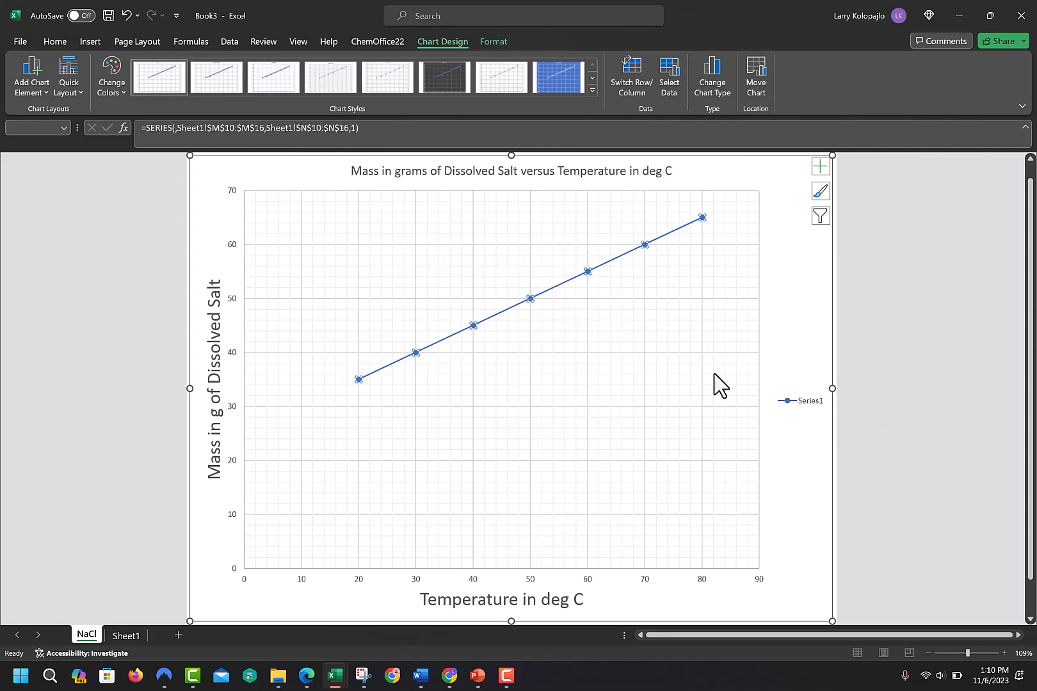
click(804, 401)
right_click(805, 400)
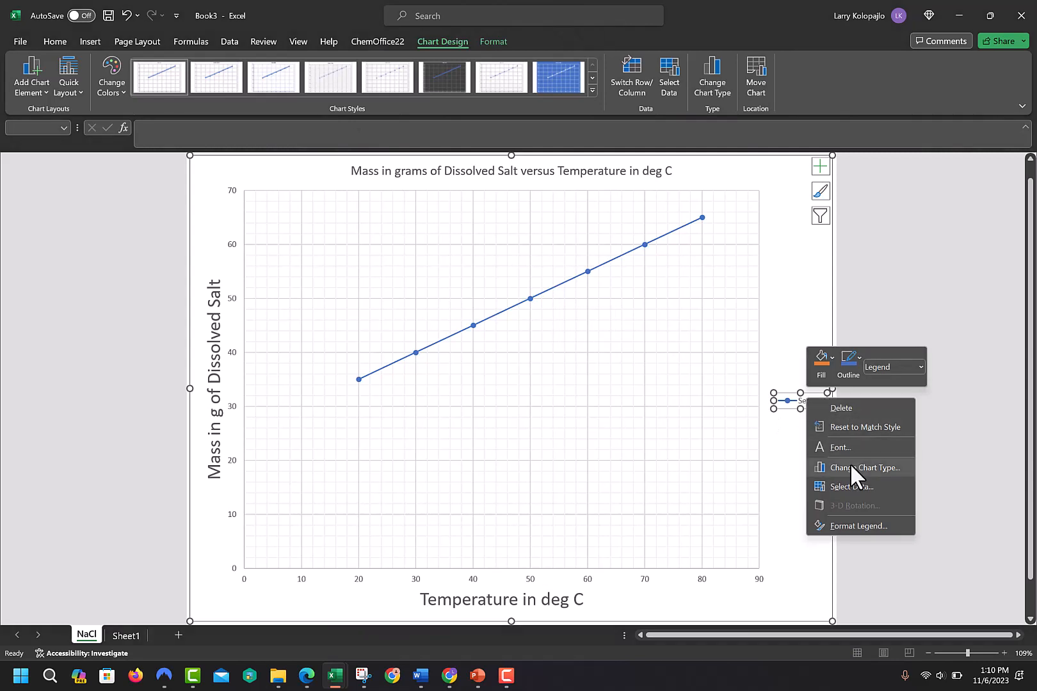
click(850, 485)
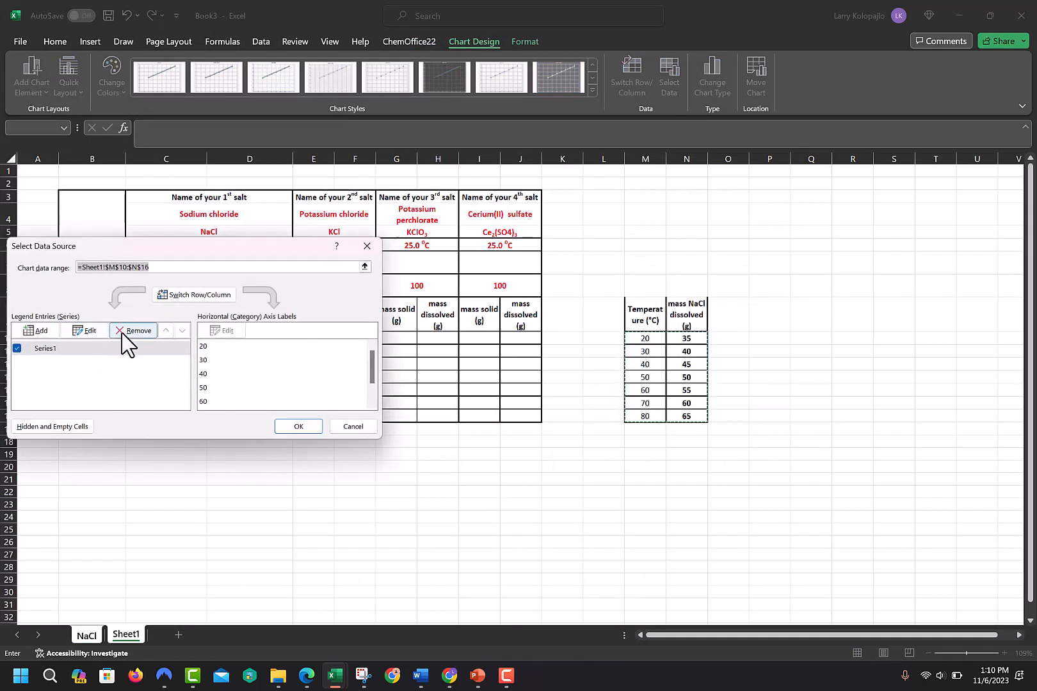
click(86, 330)
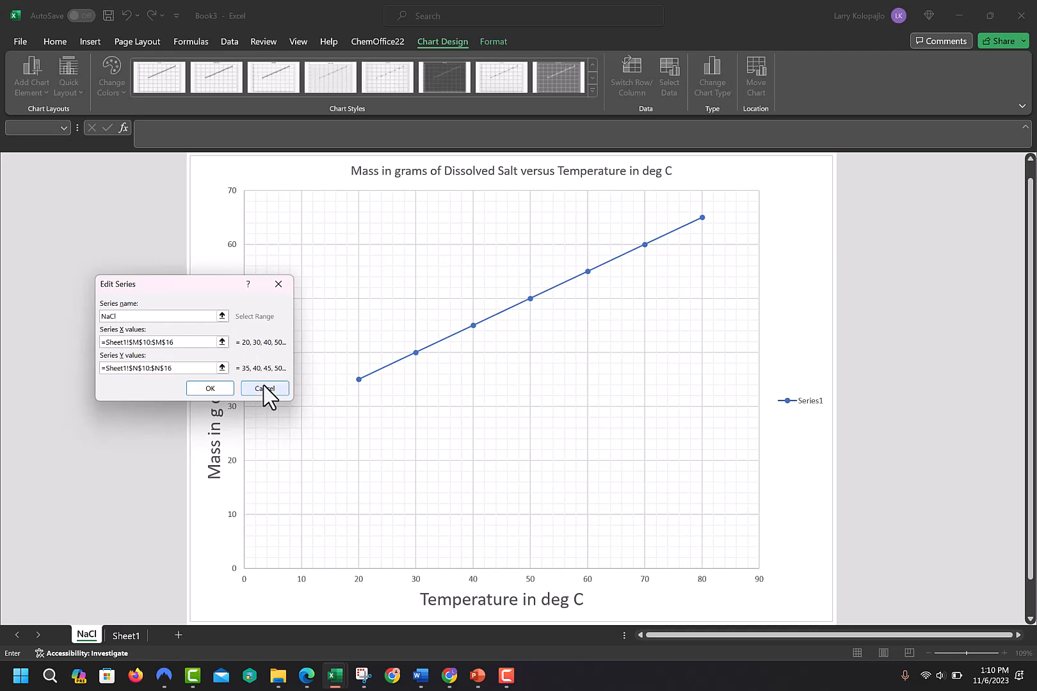
click(212, 390)
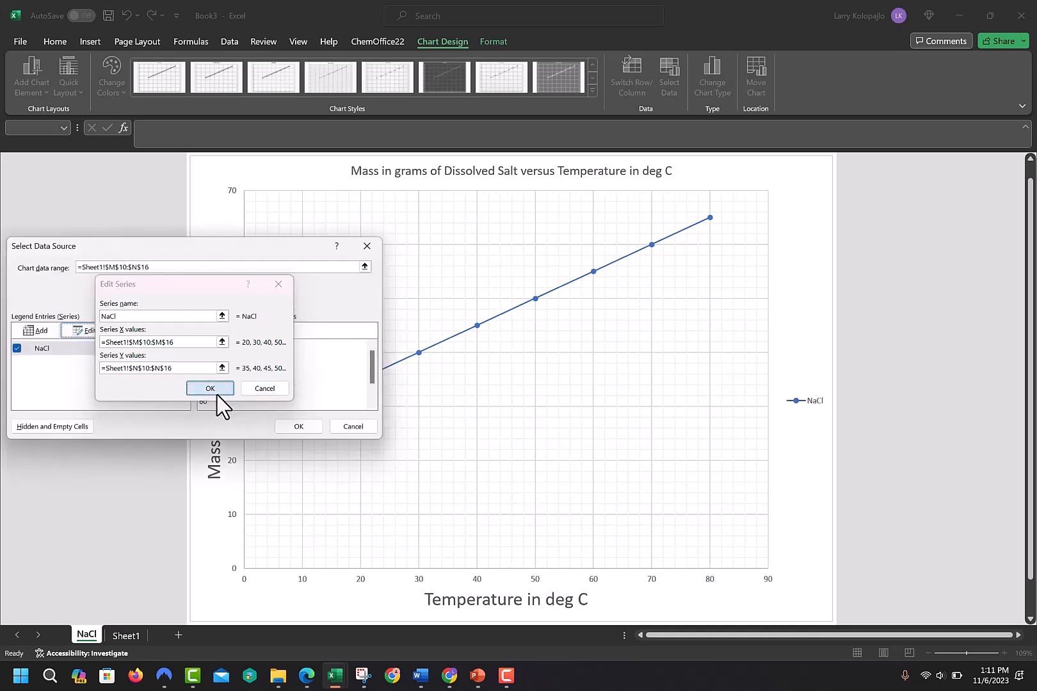